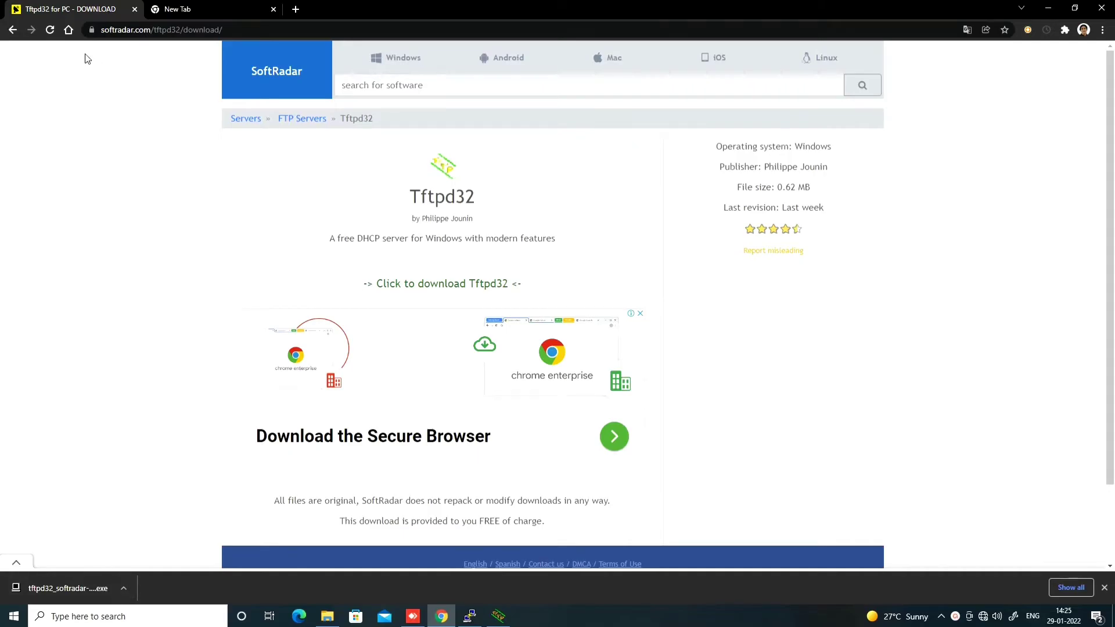
# Step: Close the browser and check the c2800nm-ipbase-mz.124-3f.bin image in the desktop folder 2811
pyautogui.click(183, 32)
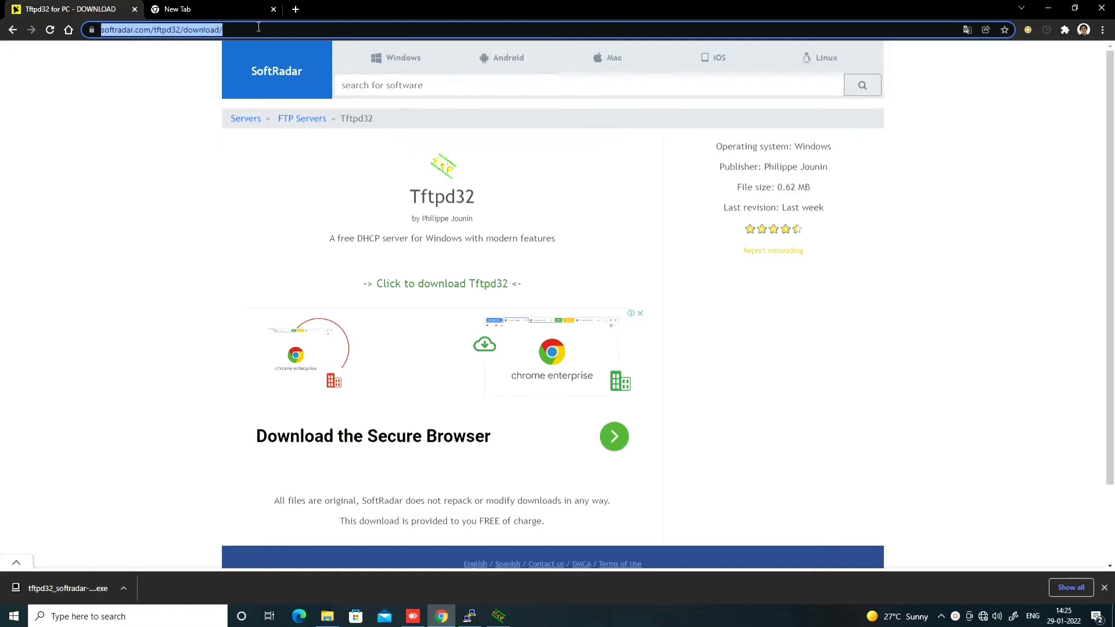
pyautogui.click(1101, 8)
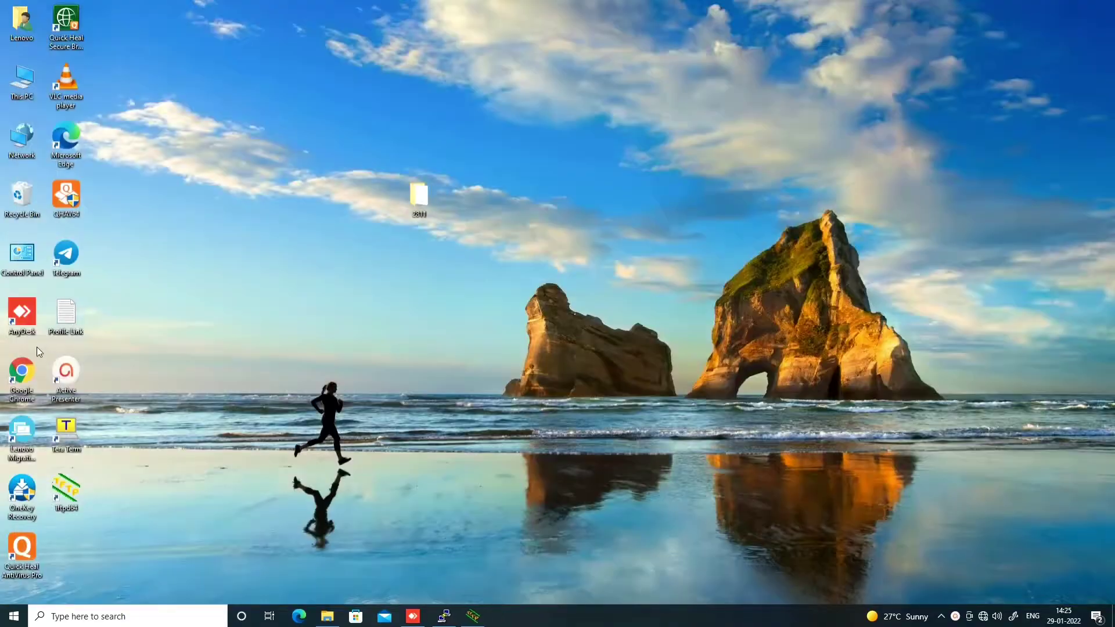
pyautogui.doubleClick(434, 200)
pyautogui.click(459, 194)
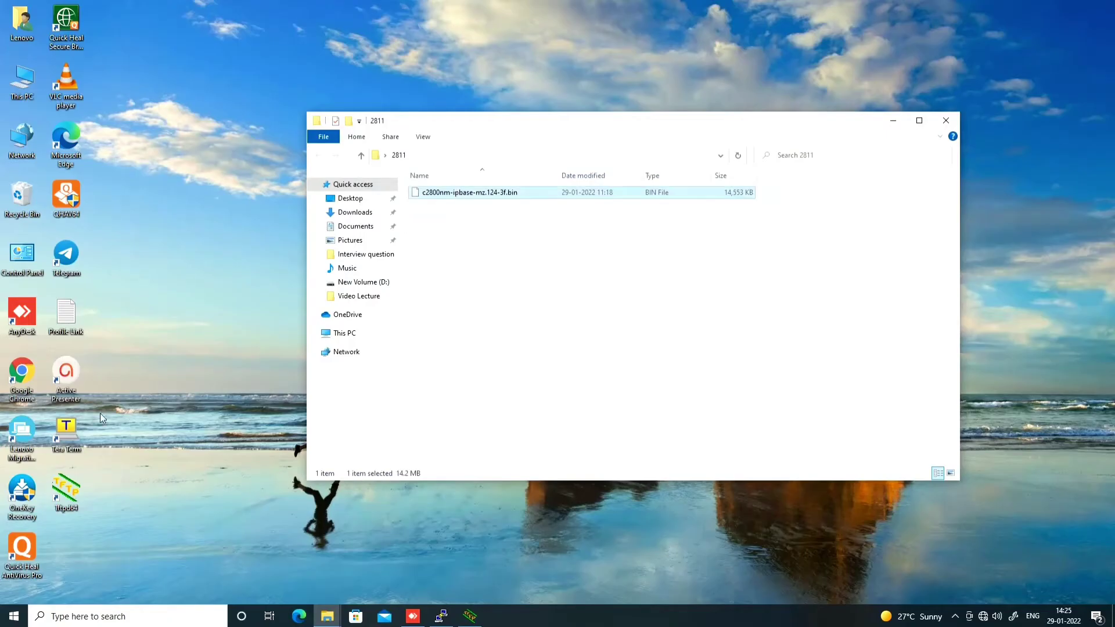
pyautogui.click(946, 120)
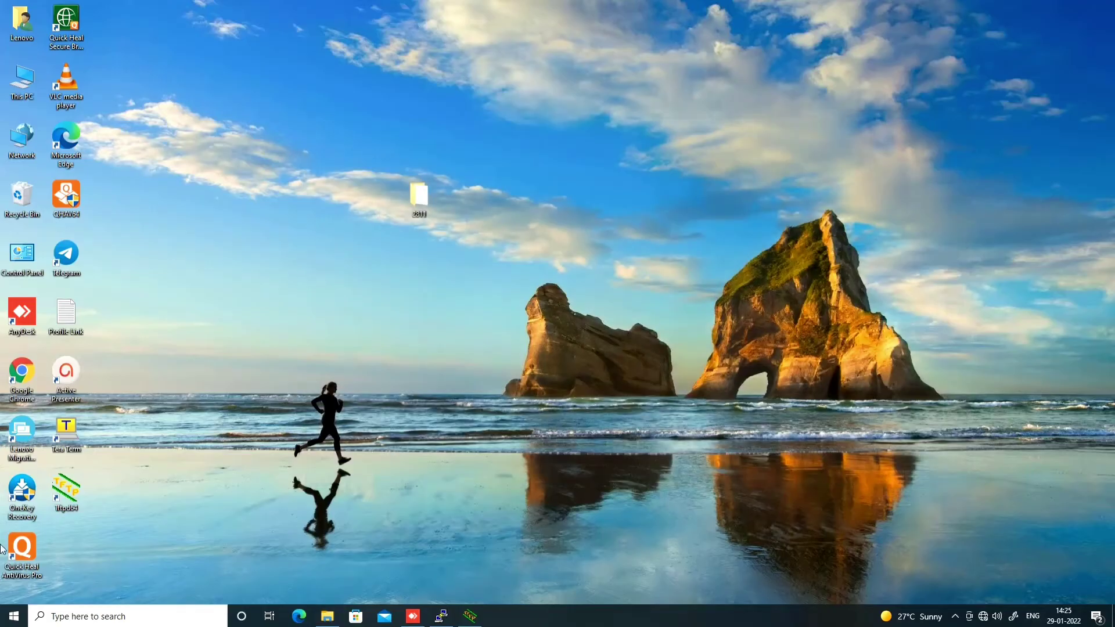
# Step: Open Tftpd64 and choose the 2811 folder on the Desktop as the server's current directory
pyautogui.doubleClick(67, 491)
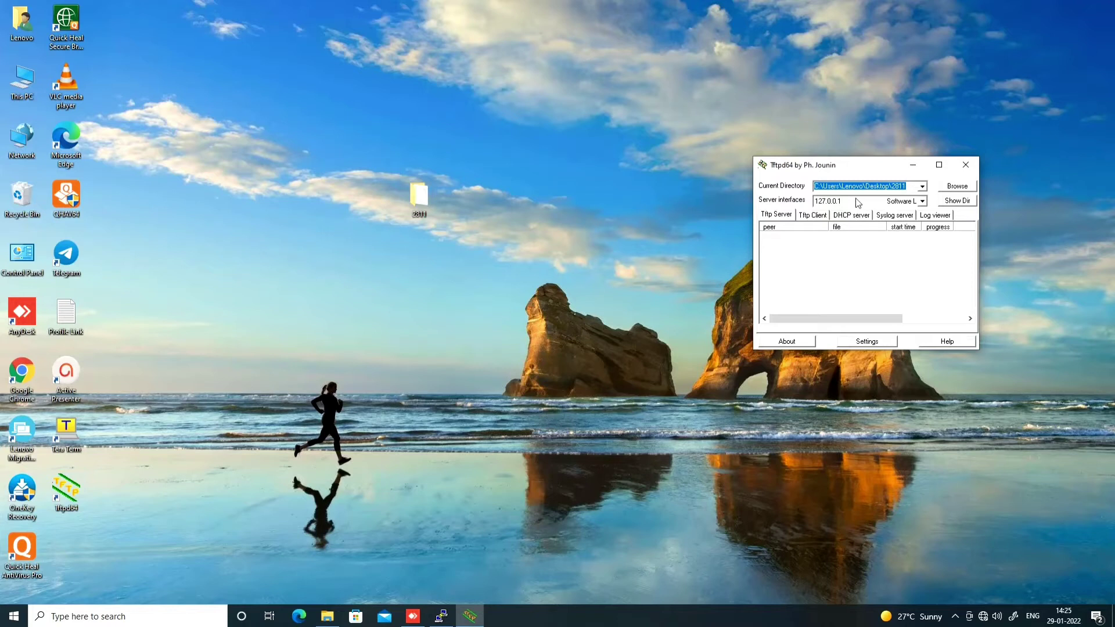
pyautogui.click(957, 187)
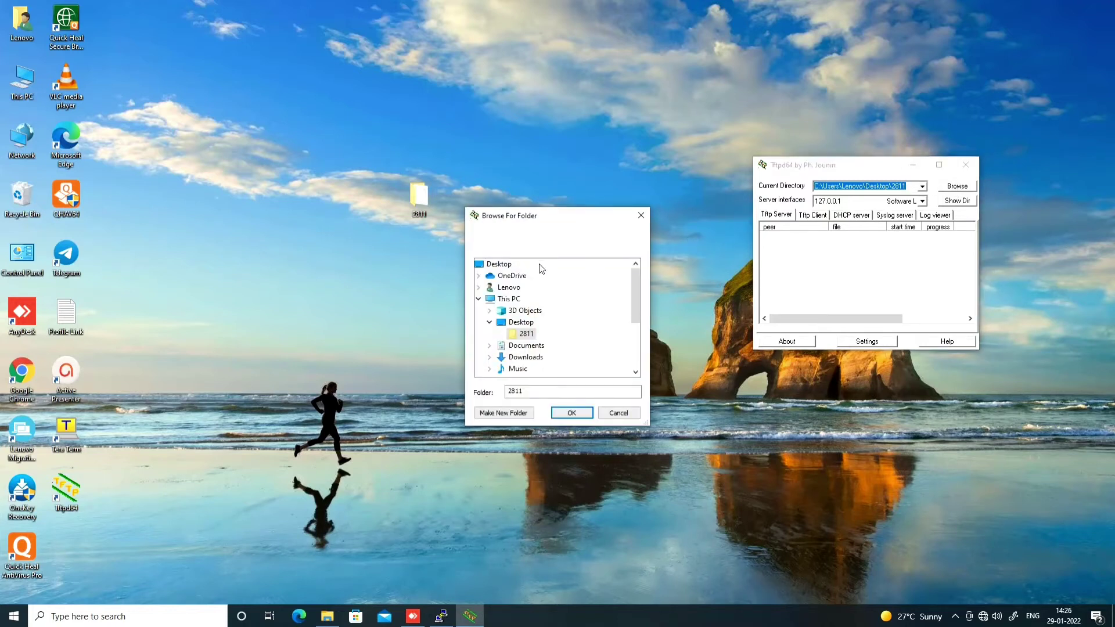
pyautogui.click(522, 322)
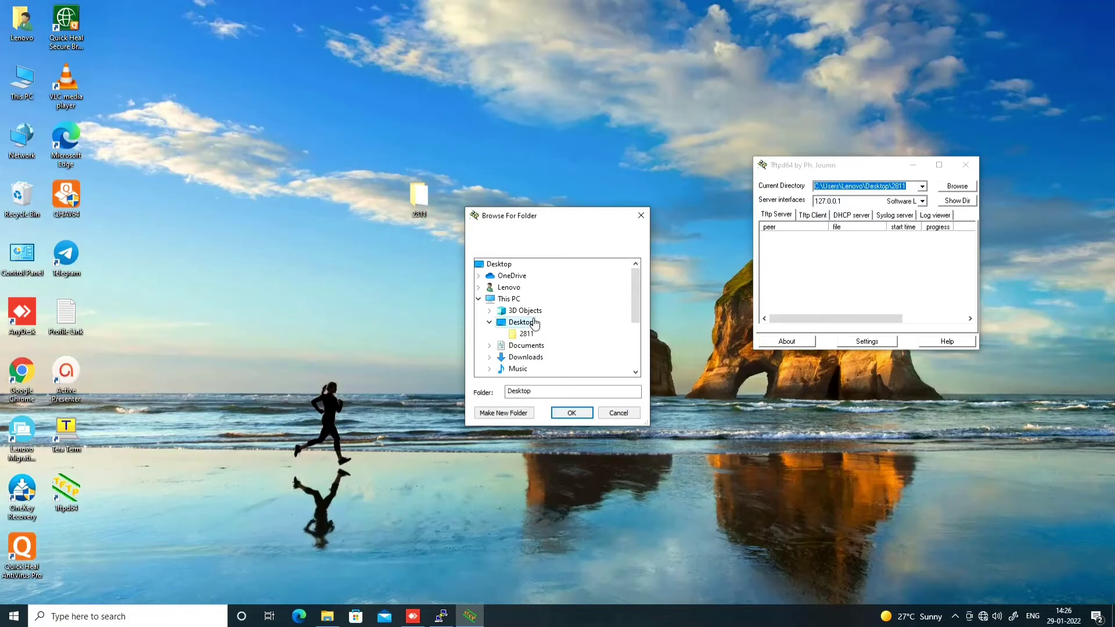
pyautogui.click(526, 334)
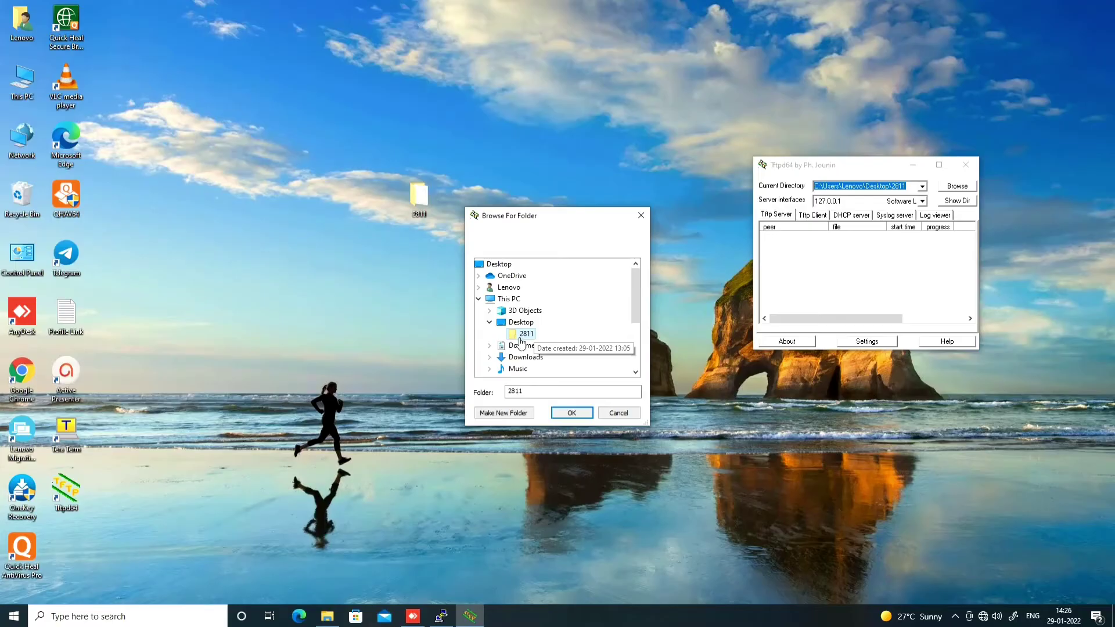
pyautogui.click(572, 414)
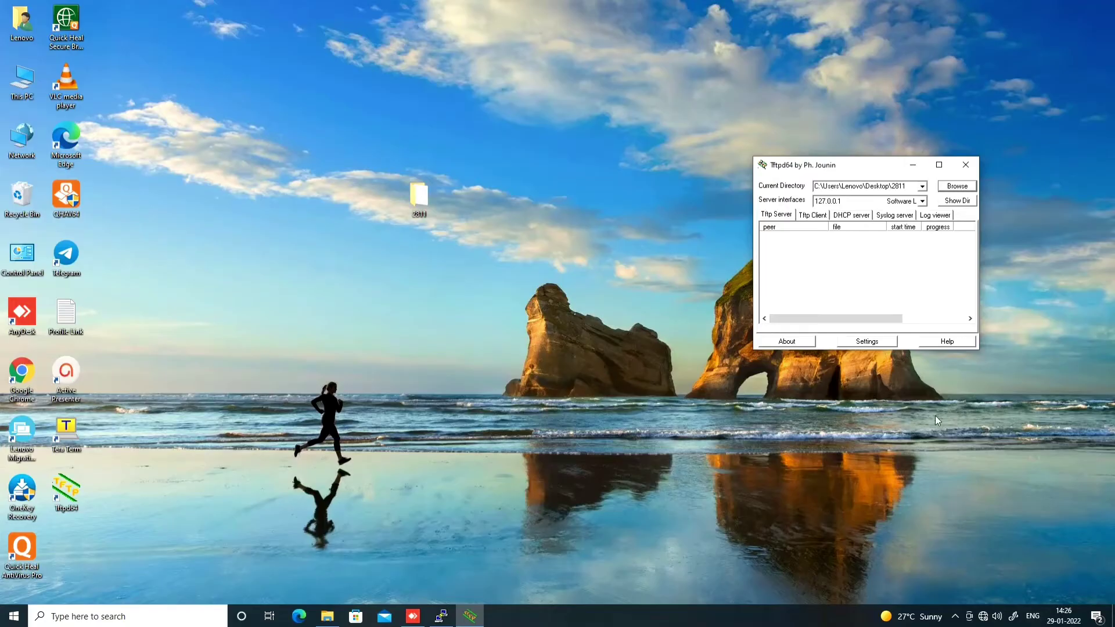
# Step: Open the Internet Protocol Version 4 (TCP/IPv4) properties of the PC's Ethernet adapter
pyautogui.click(983, 616)
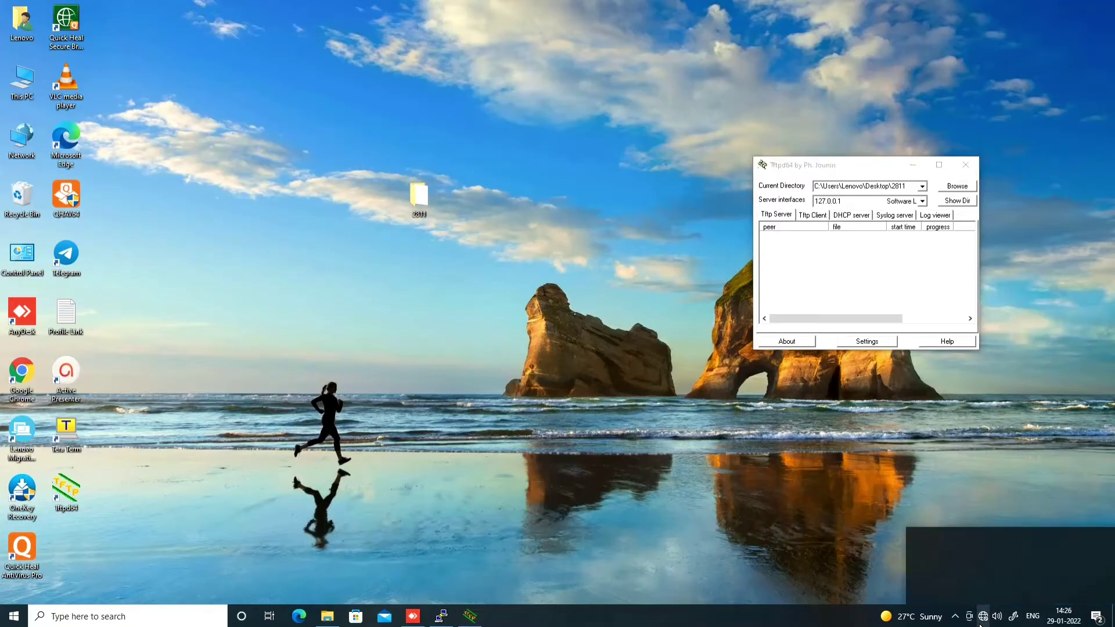
pyautogui.click(981, 588)
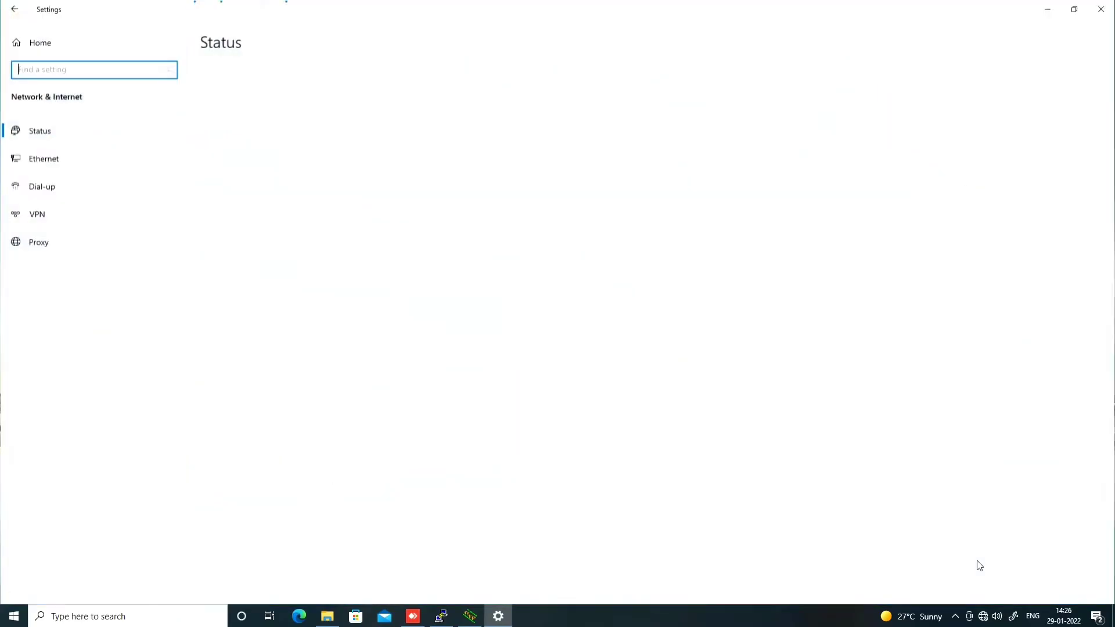
pyautogui.click(57, 161)
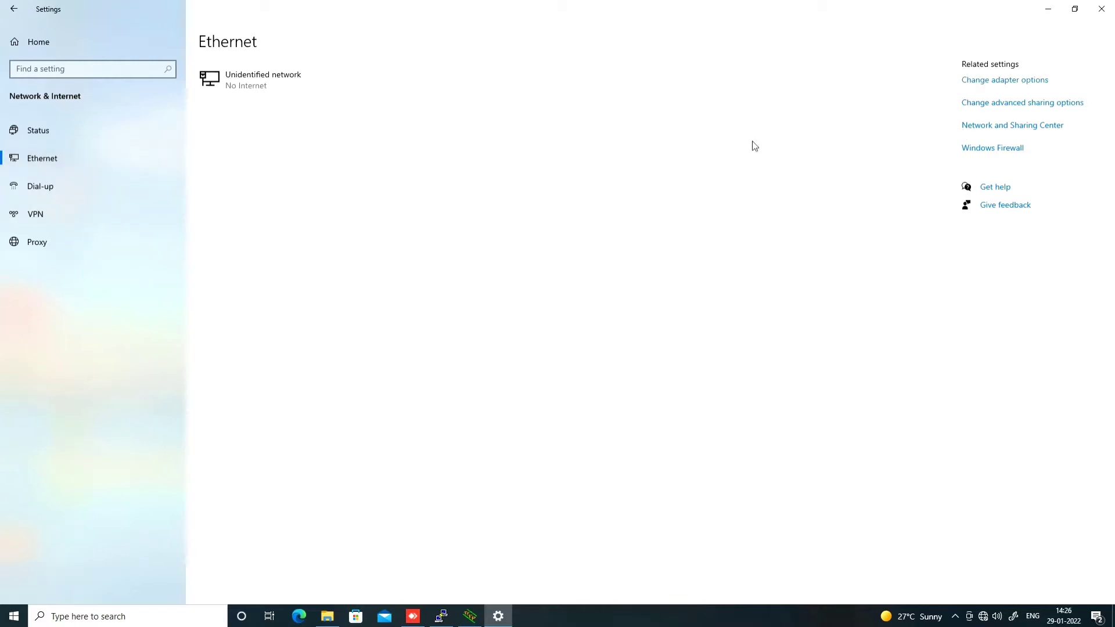
pyautogui.click(298, 206)
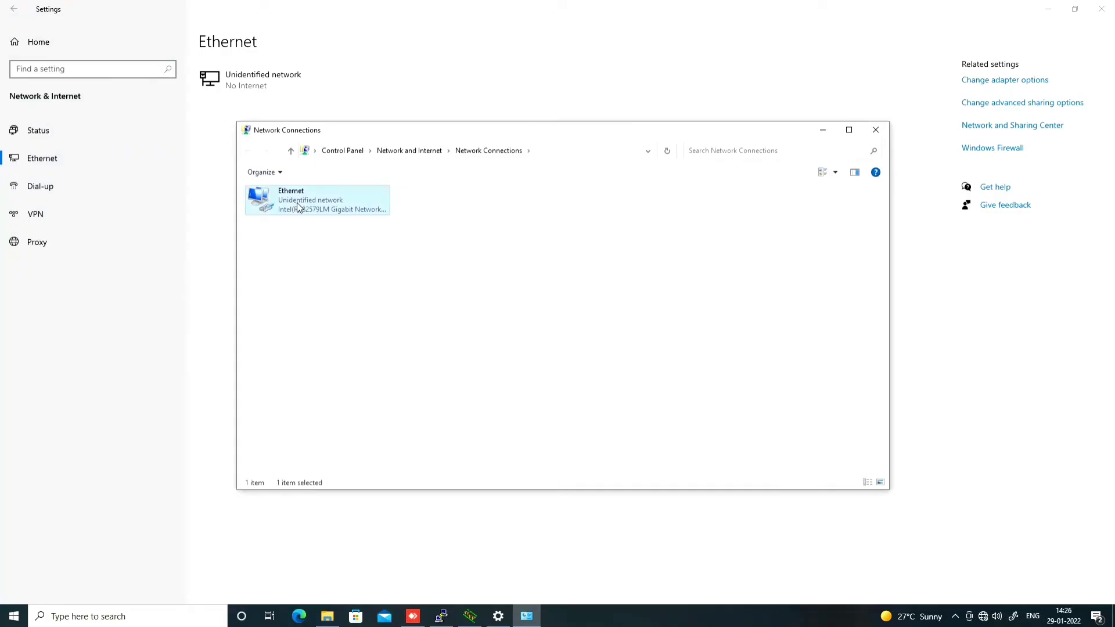
pyautogui.rightClick(300, 203)
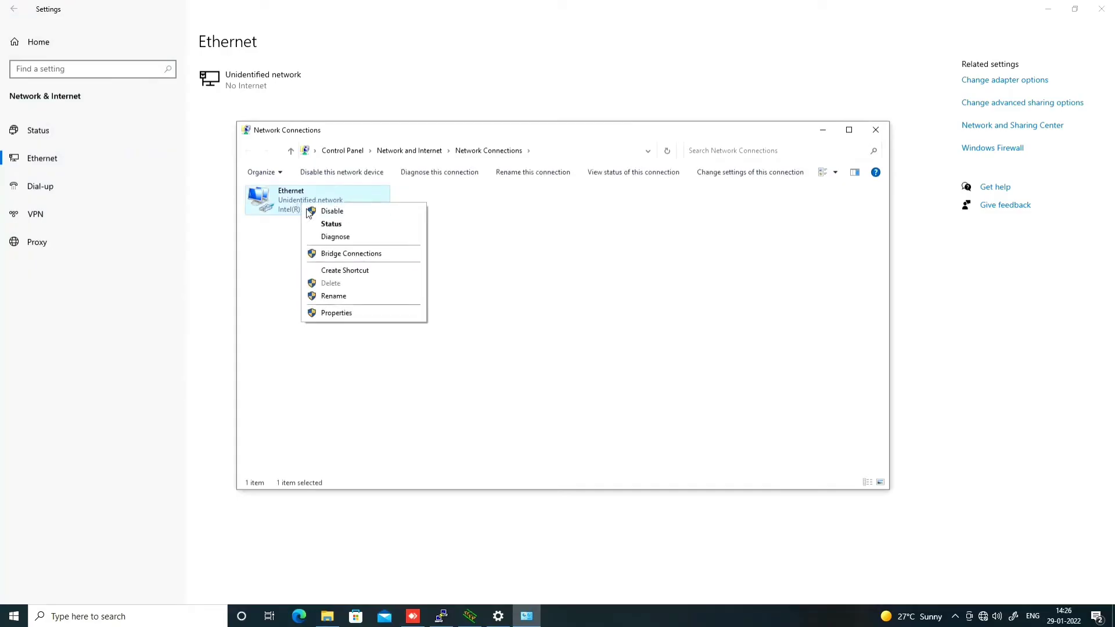
pyautogui.click(334, 314)
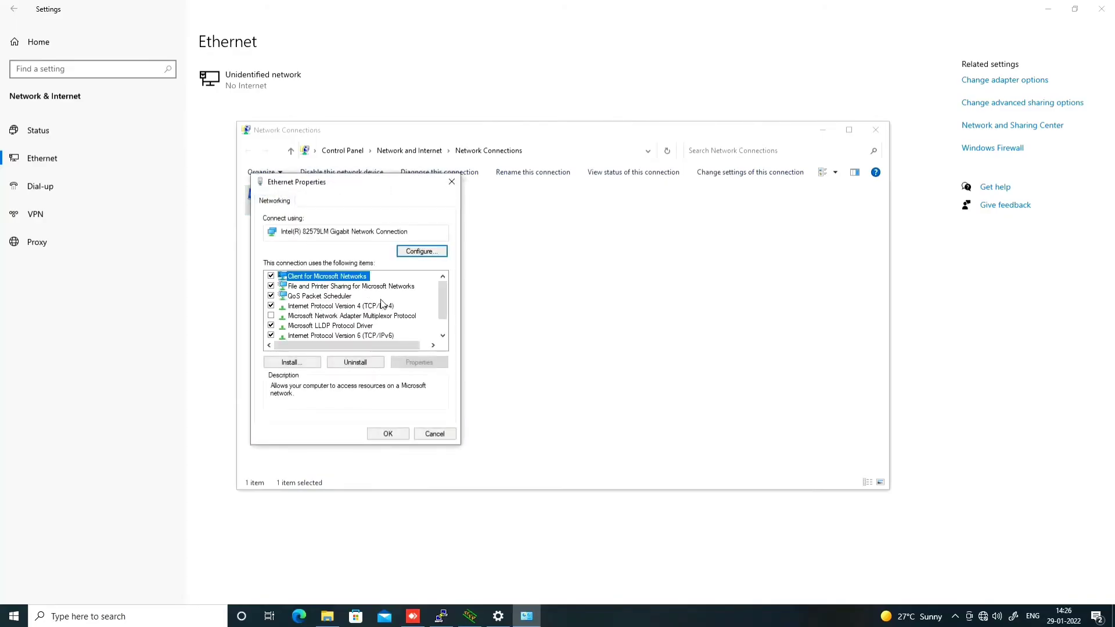
pyautogui.doubleClick(382, 306)
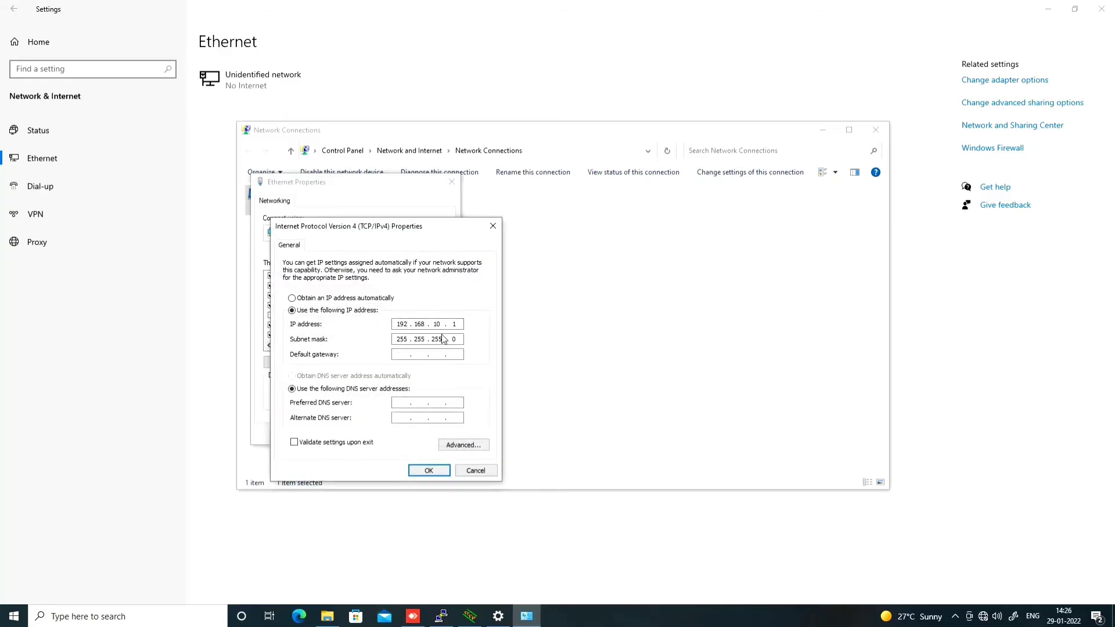
# Step: Set the adapter's default gateway to 192.168.10.2, apply the properties and close the network windows
pyautogui.press('Tab')
pyautogui.press('Tab')
pyautogui.click(405, 355)
pyautogui.write('192 . 168 . 10 . 2')
pyautogui.press('Return')
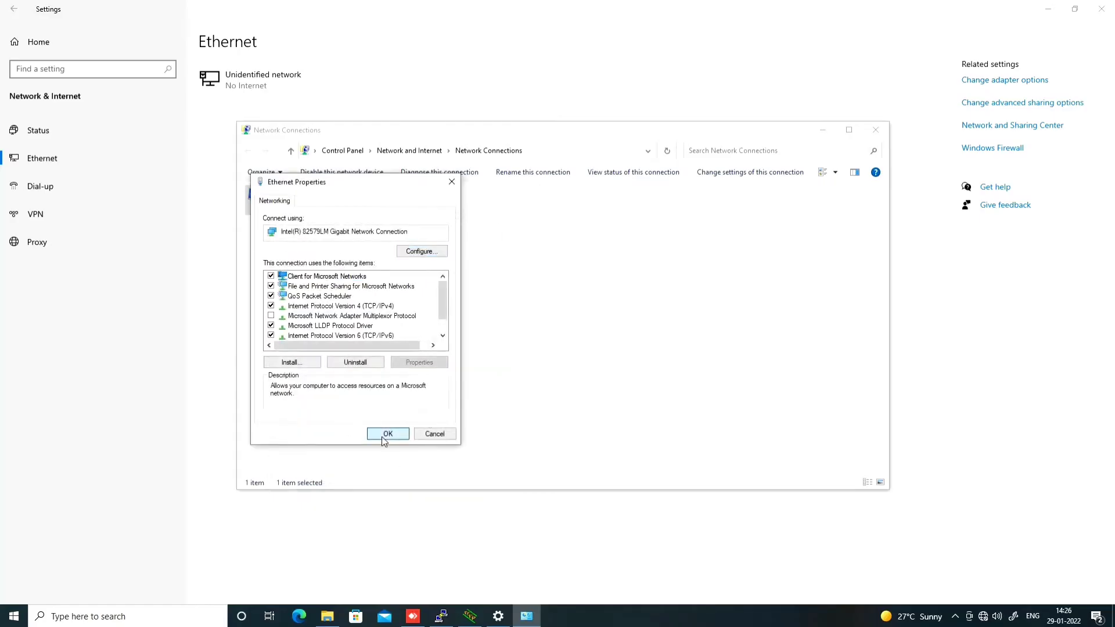
pyautogui.click(387, 434)
pyautogui.click(885, 129)
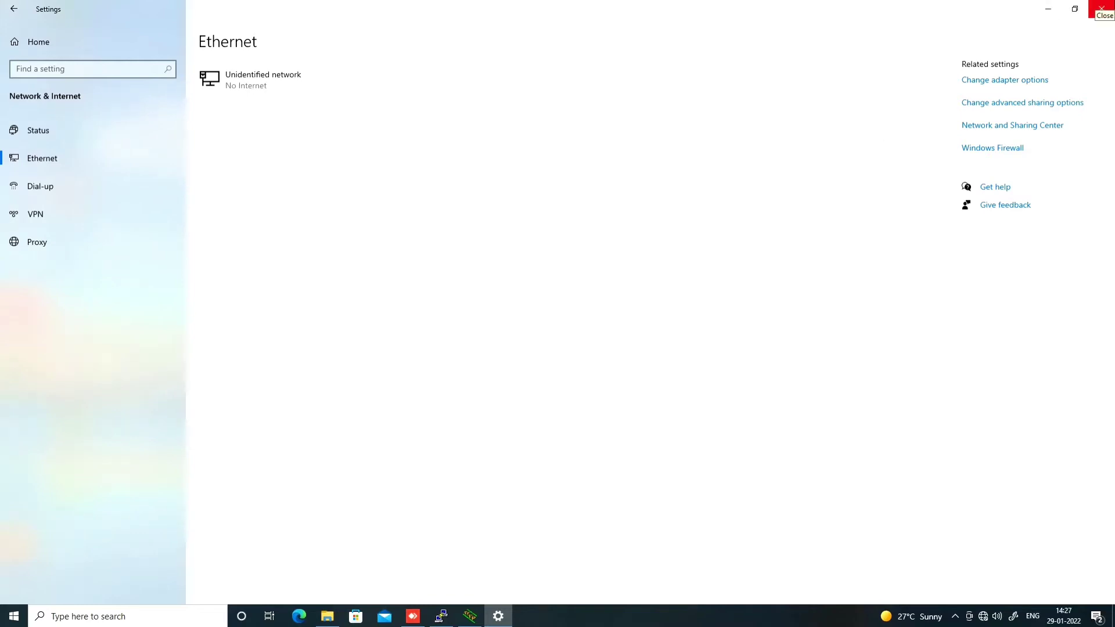
pyautogui.click(1100, 8)
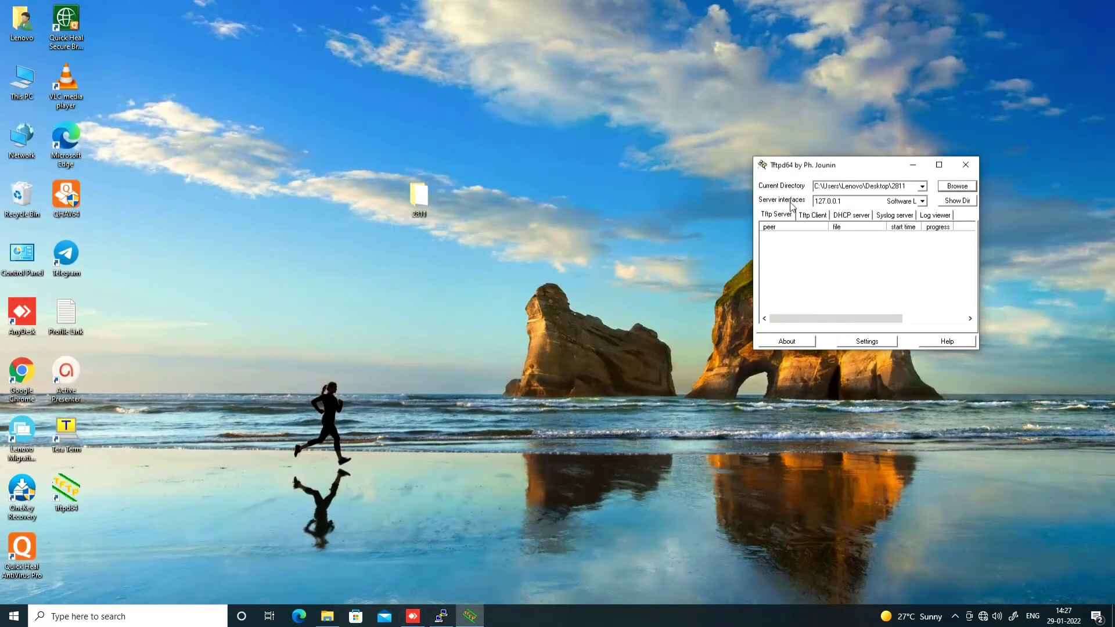
# Step: Set the Tftpd64 server interface to 192.168.10.1 and minimize the server window
pyautogui.click(924, 201)
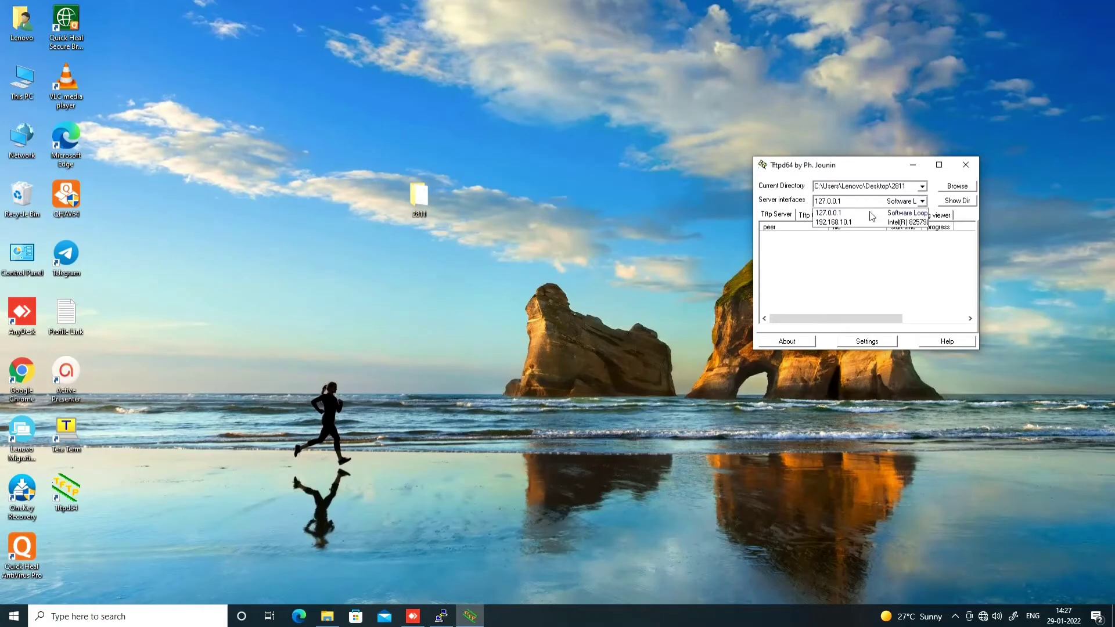
pyautogui.click(837, 226)
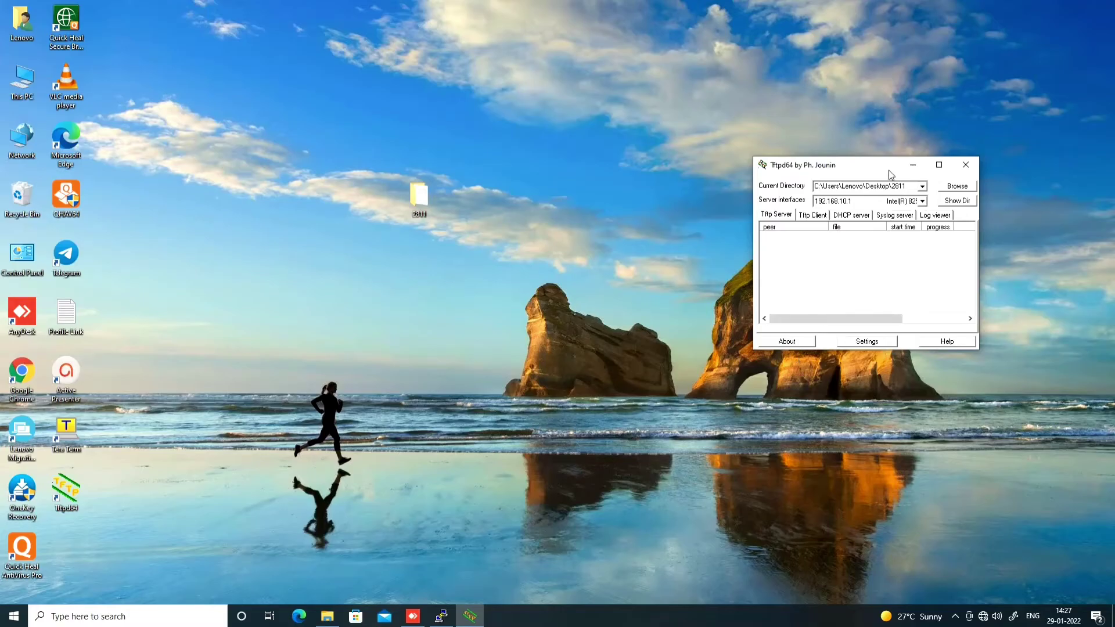
pyautogui.click(913, 166)
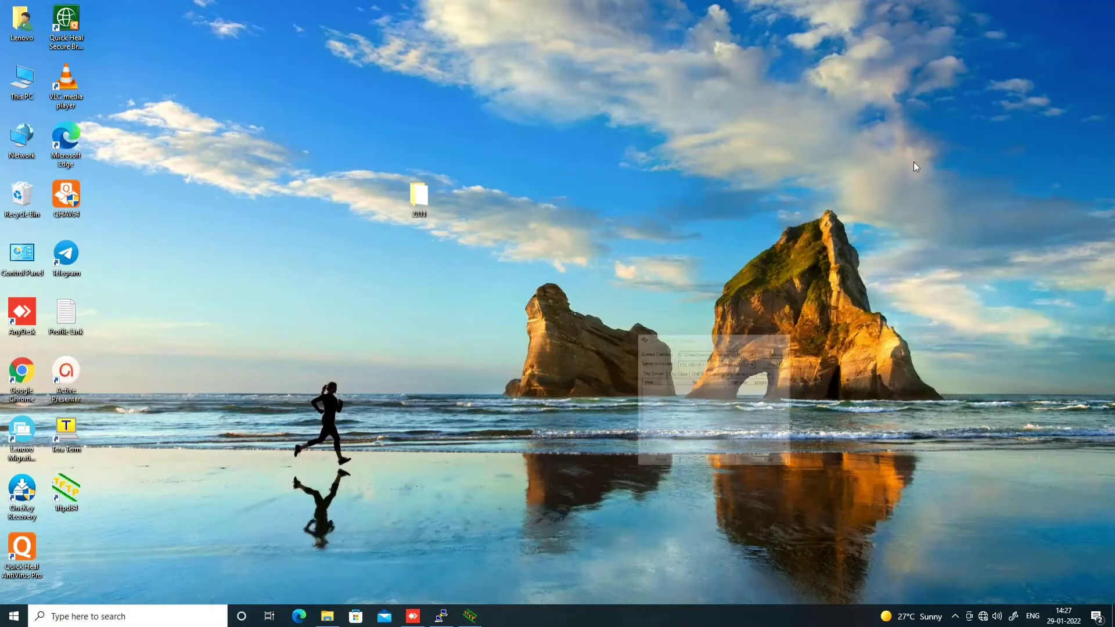
pyautogui.rightClick(336, 379)
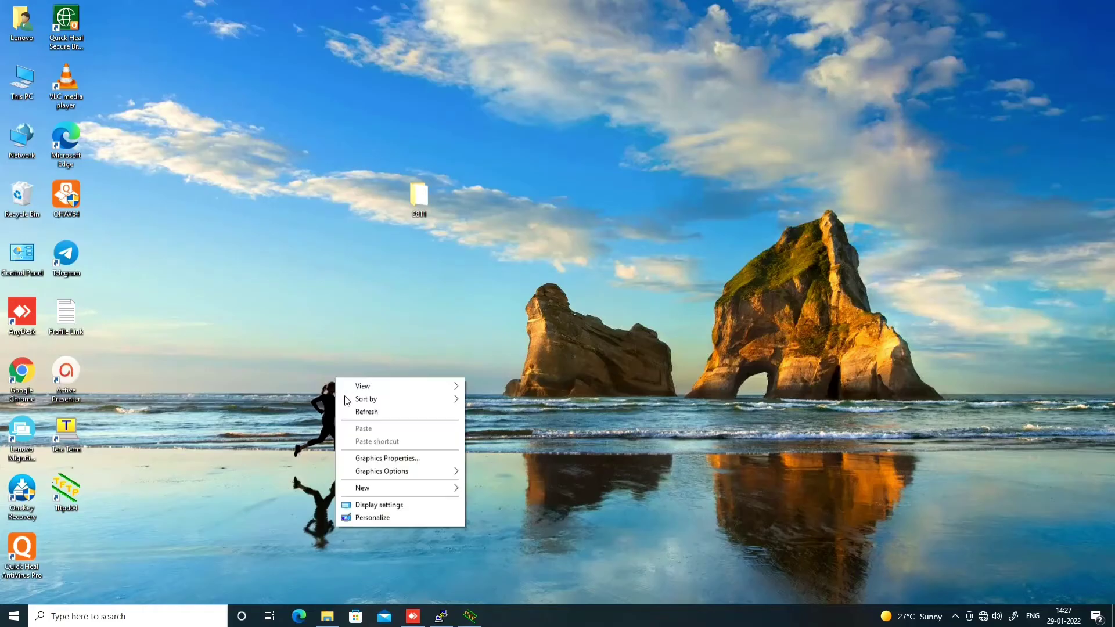
pyautogui.click(412, 413)
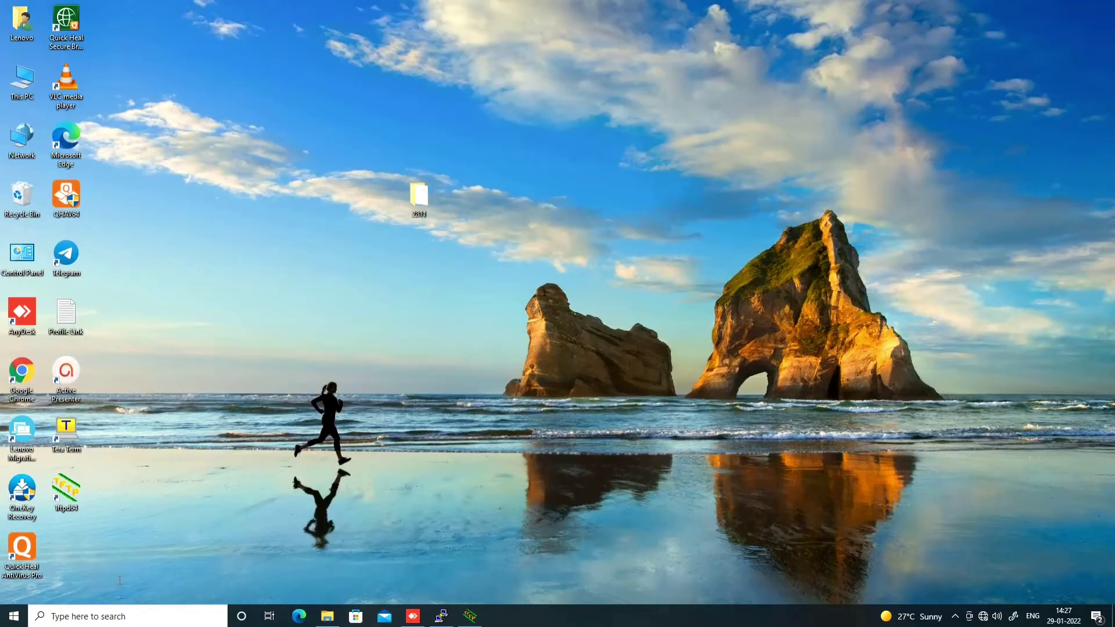
# Step: Launch PuTTY and set up a serial connection on COM1 with a speed of 9600
pyautogui.click(90, 622)
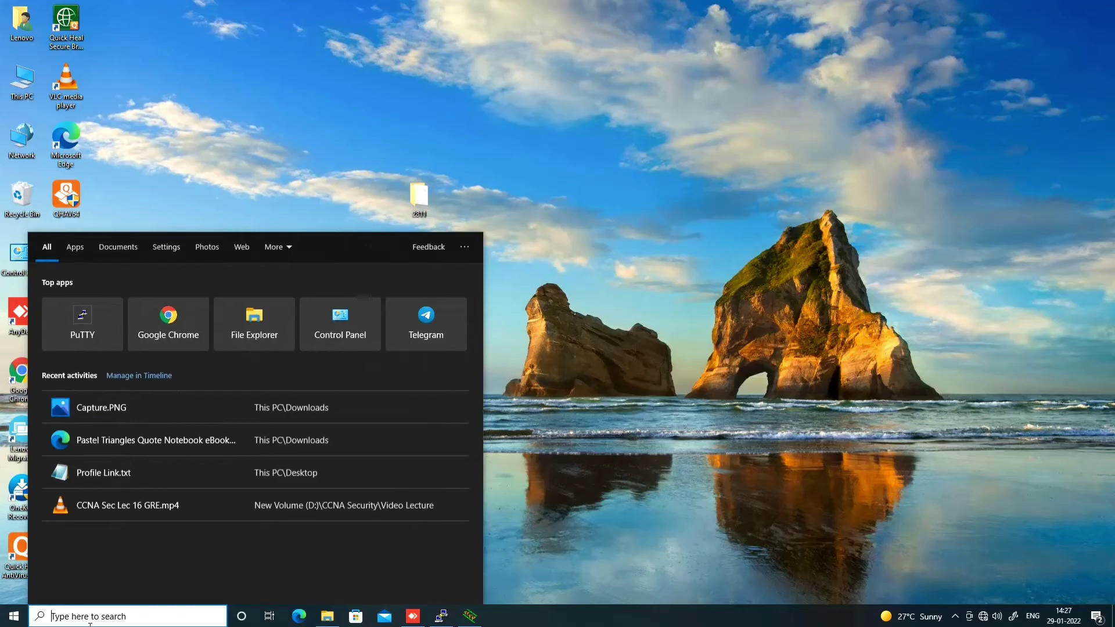
pyautogui.write('putty')
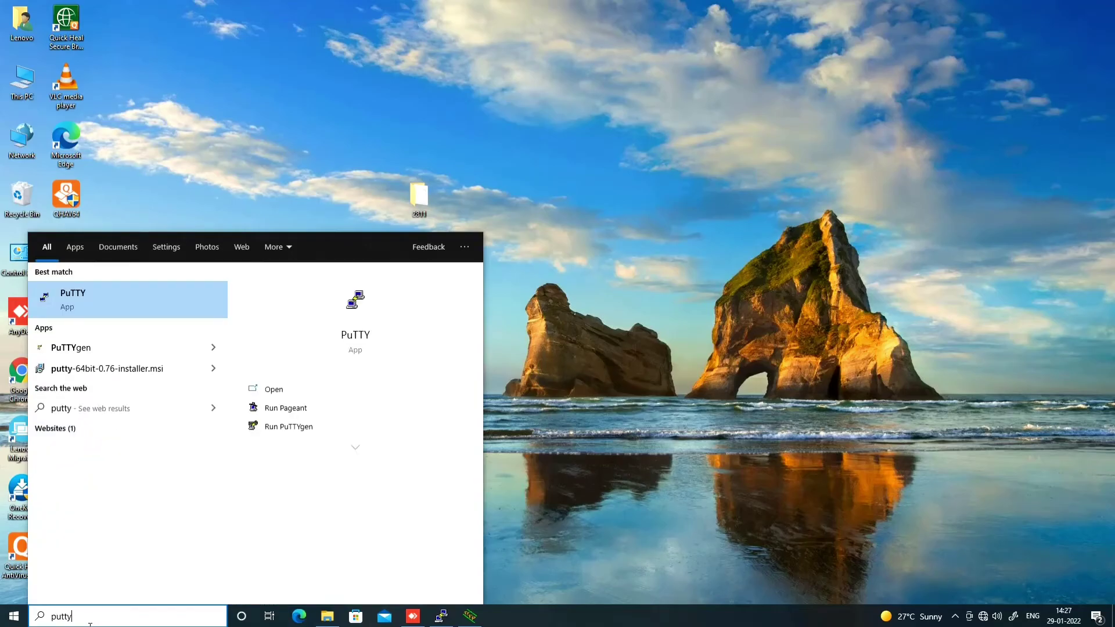
pyautogui.press('Return')
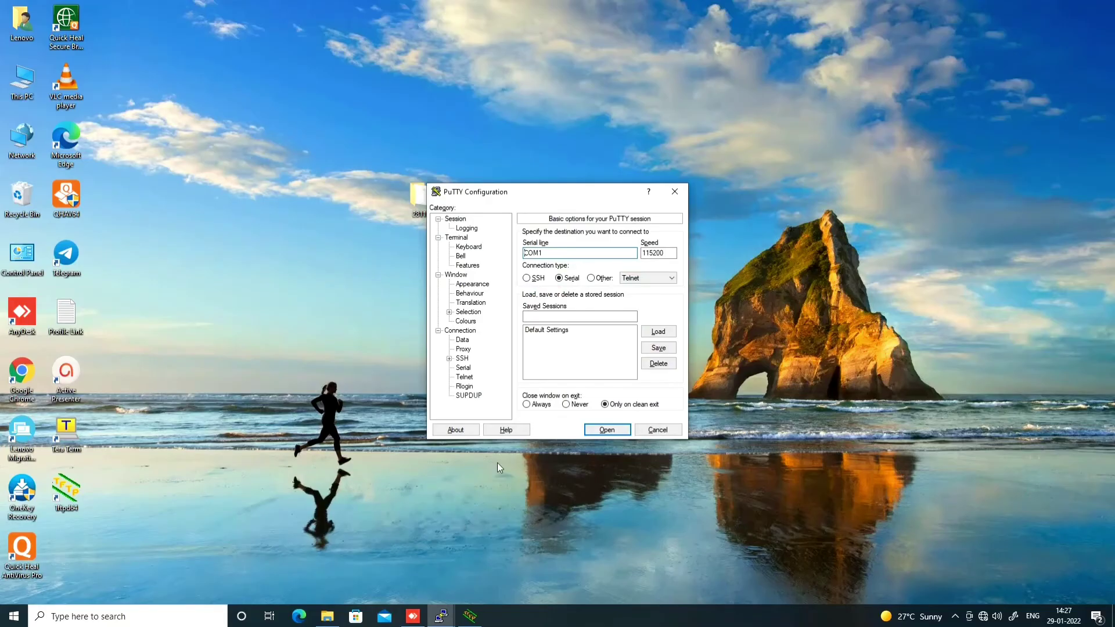
pyautogui.click(662, 255)
pyautogui.doubleClick(662, 255)
pyautogui.write('9600')
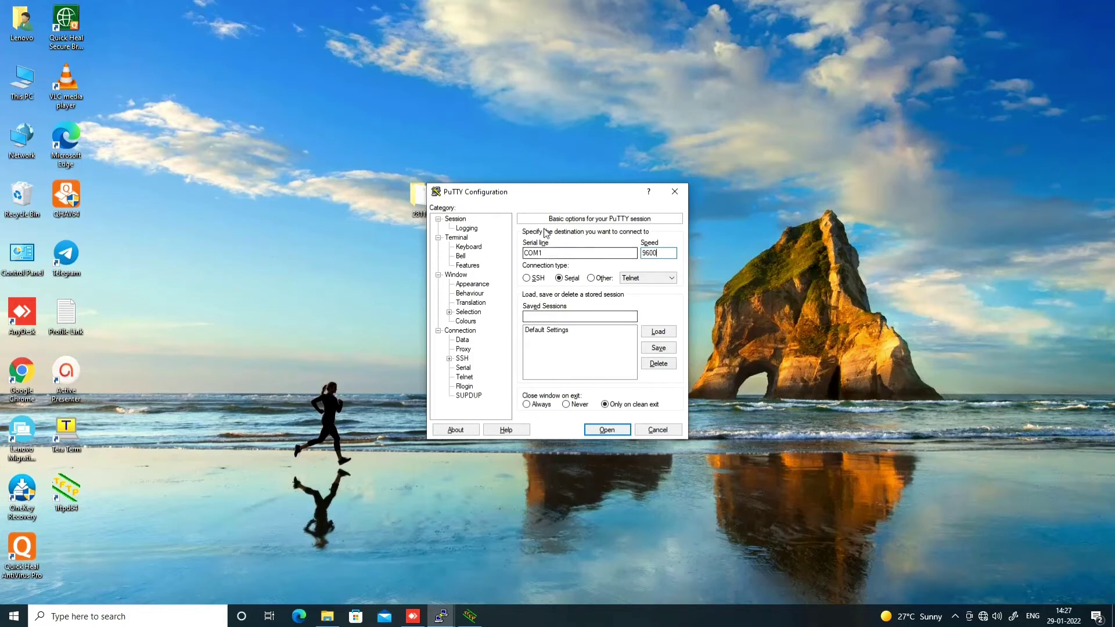
pyautogui.click(551, 256)
pyautogui.doubleClick(551, 257)
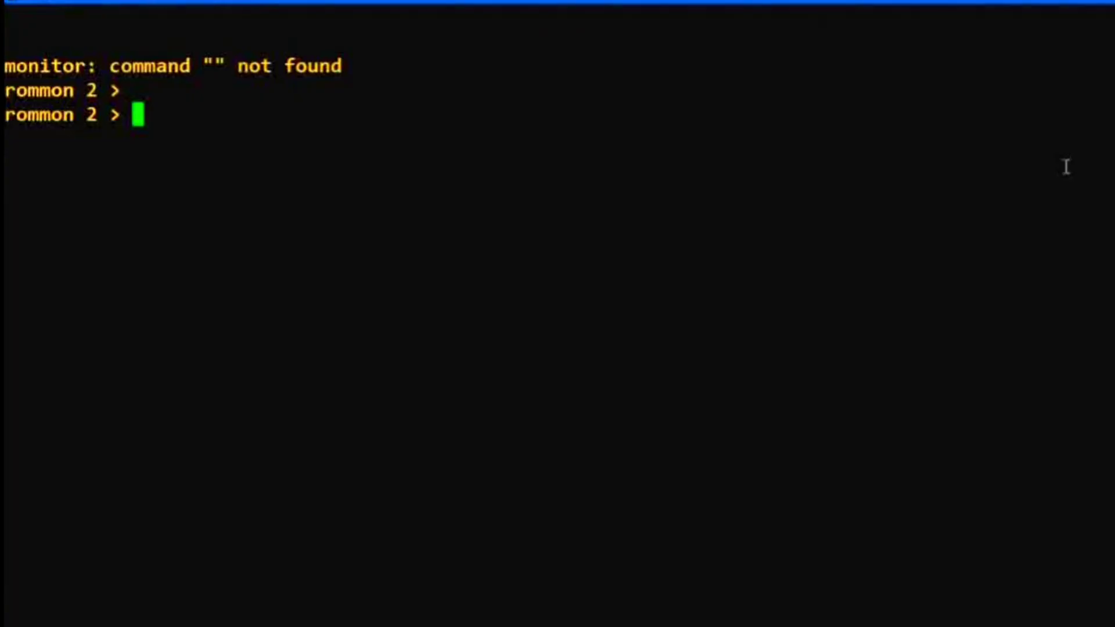
# Step: List the router's flash contents with dir flash: and display the command help at the ROMMON prompt
pyautogui.write('dir ')
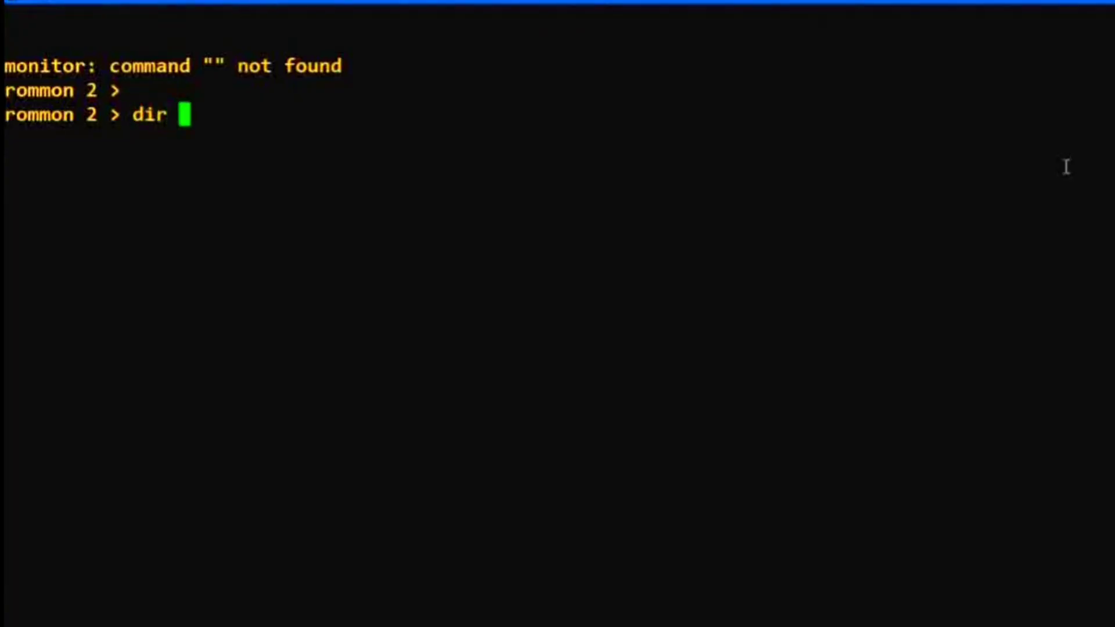
pyautogui.write('flash:')
pyautogui.press('Return')
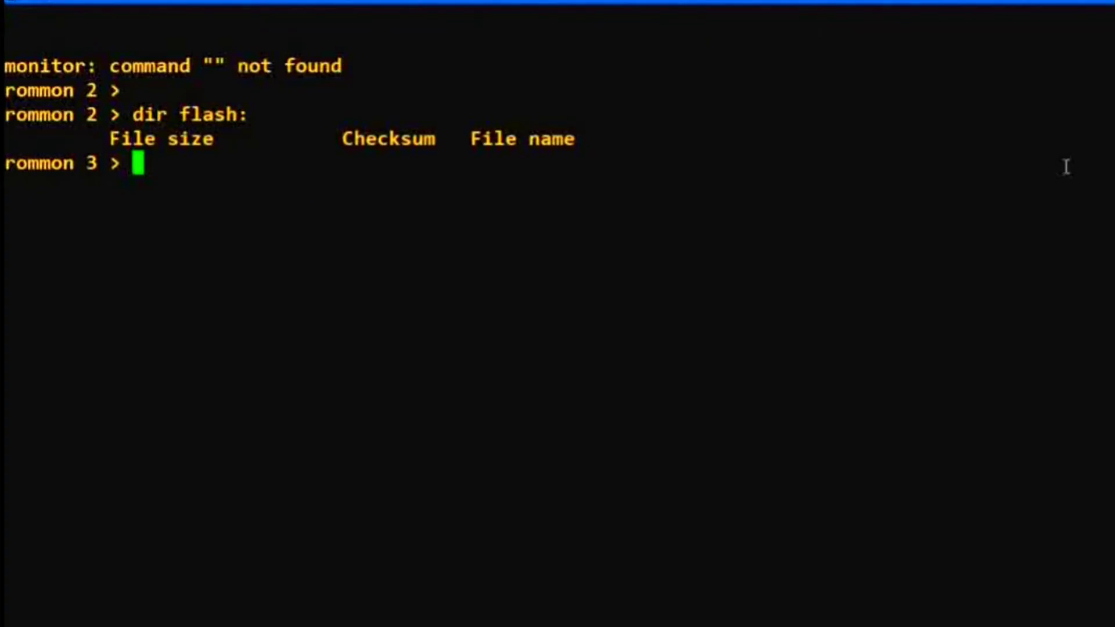
pyautogui.write('?')
pyautogui.press('Return')
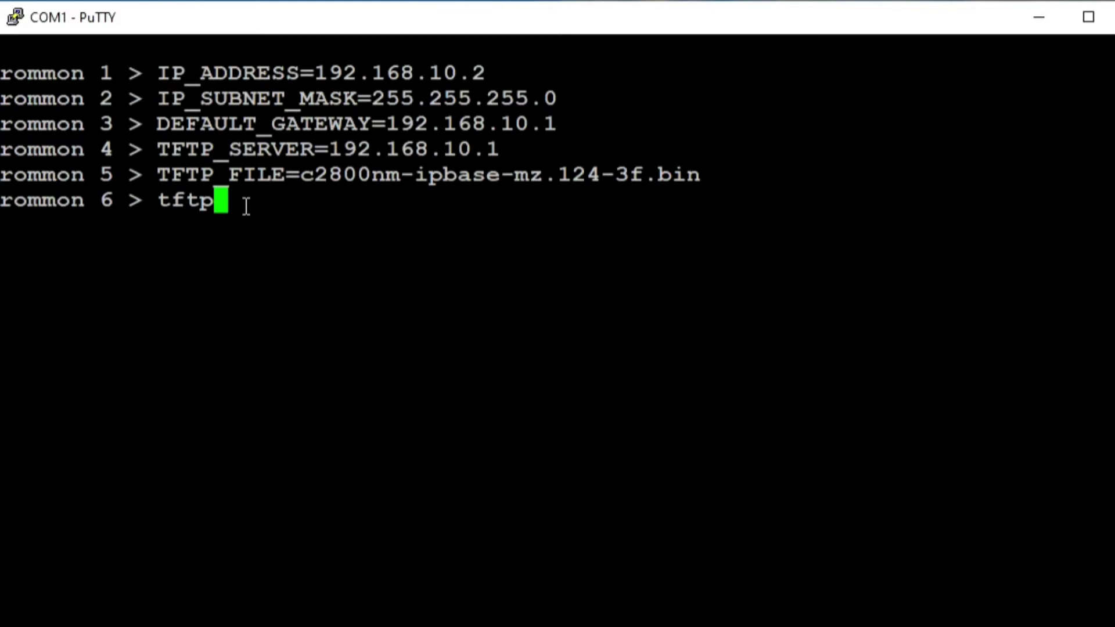
# Step: Start the IOS image download with tftpdnld and accept the flash data-loss warning with y
pyautogui.write('dnl')
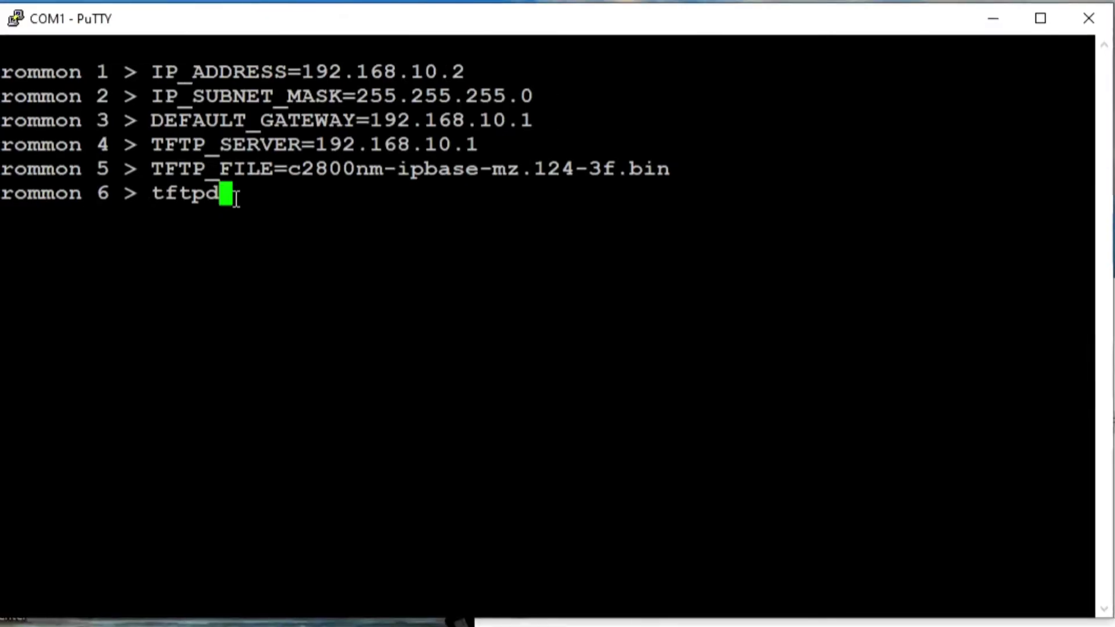
pyautogui.write('d')
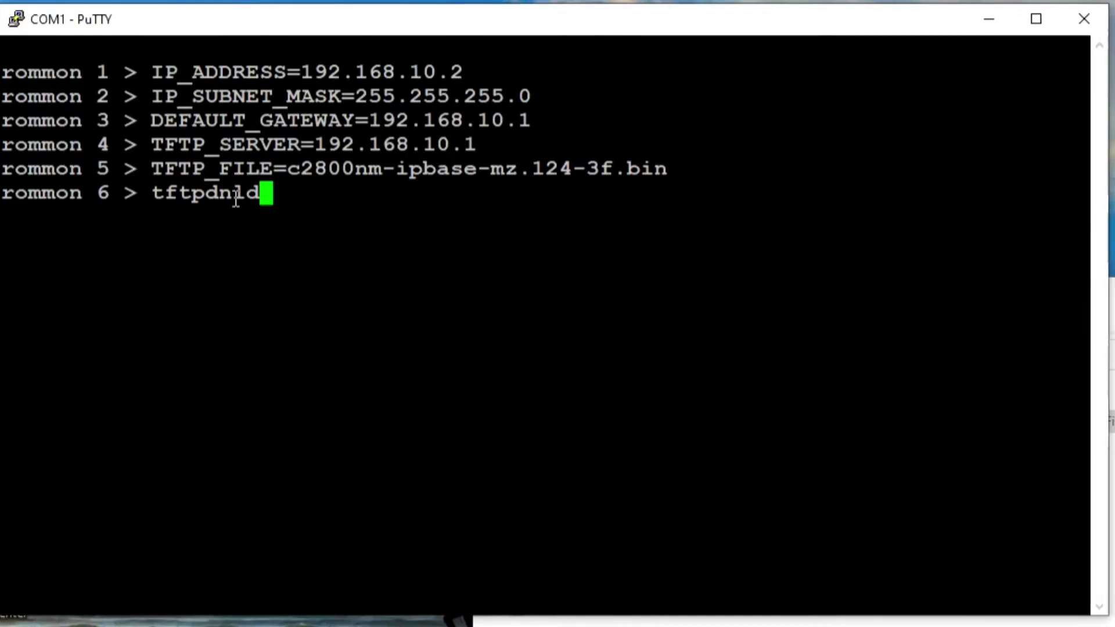
pyautogui.press('Return')
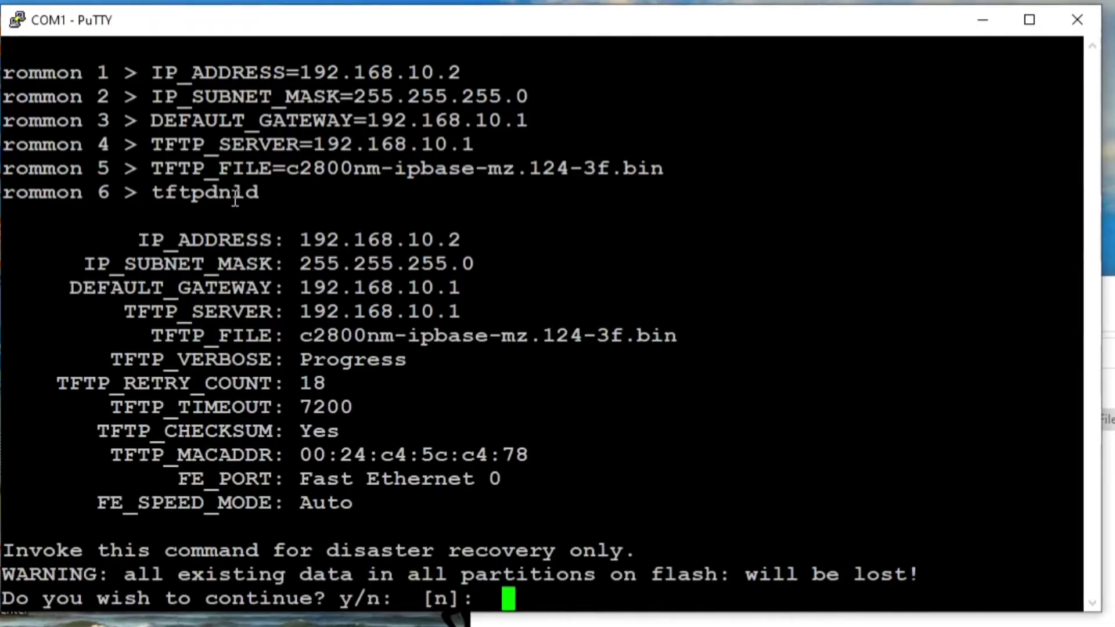
pyautogui.write('y')
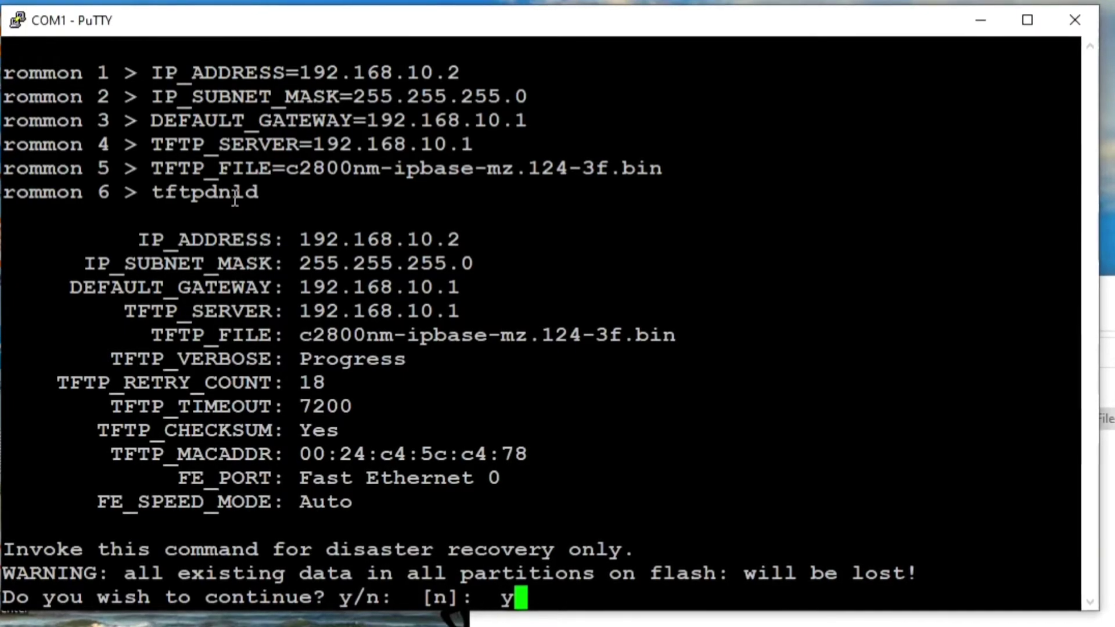
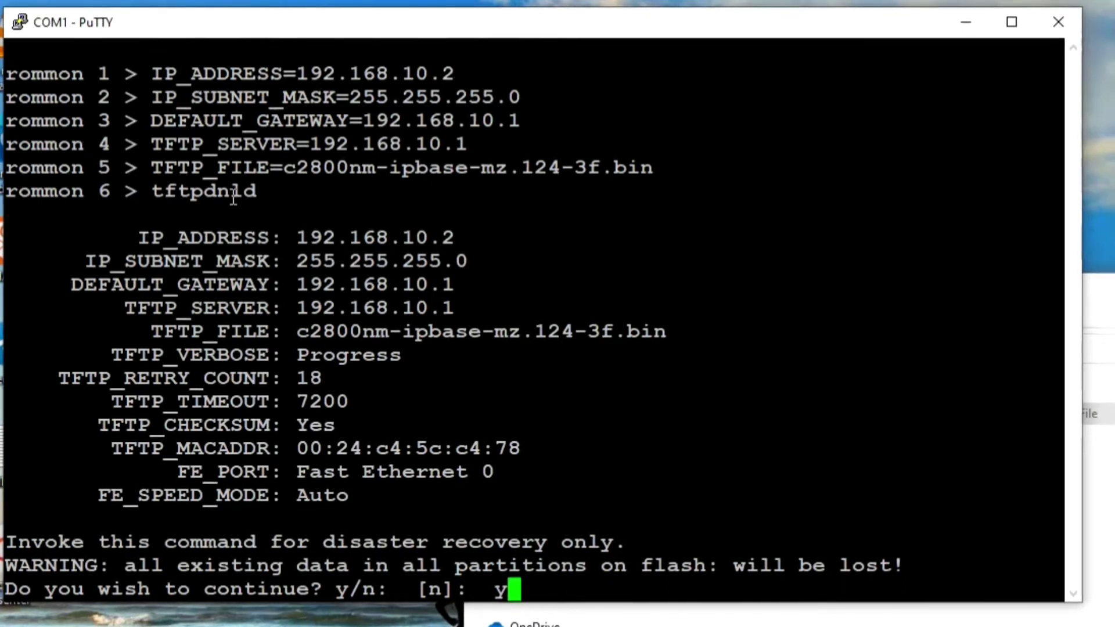
pyautogui.press('Return')
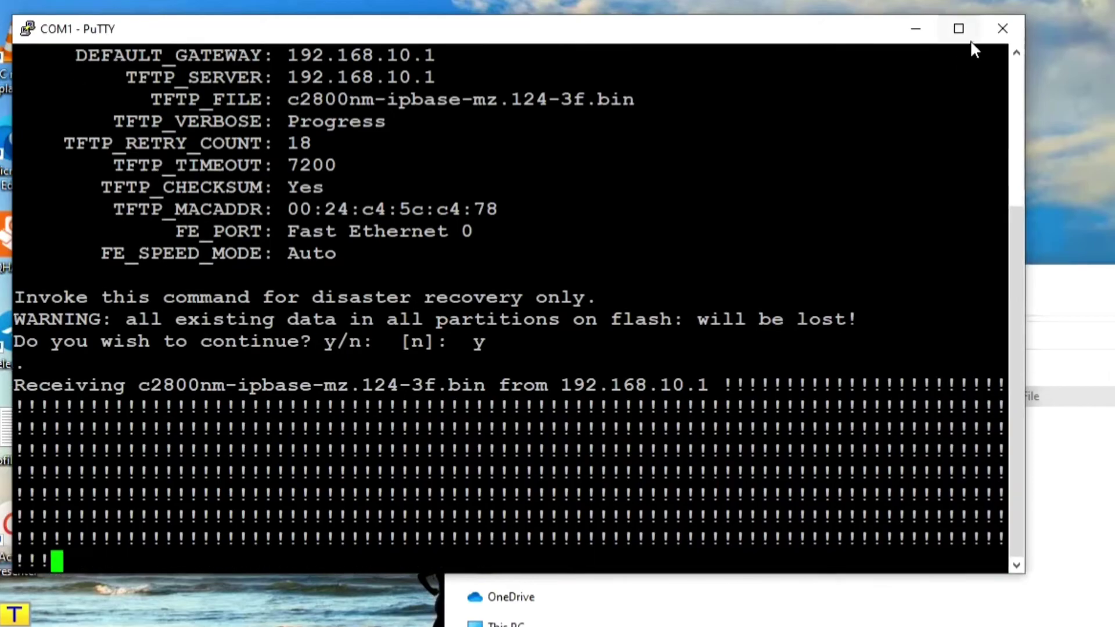
# Step: Maximize the console window and close the Quick Heal pop-up
pyautogui.click(958, 29)
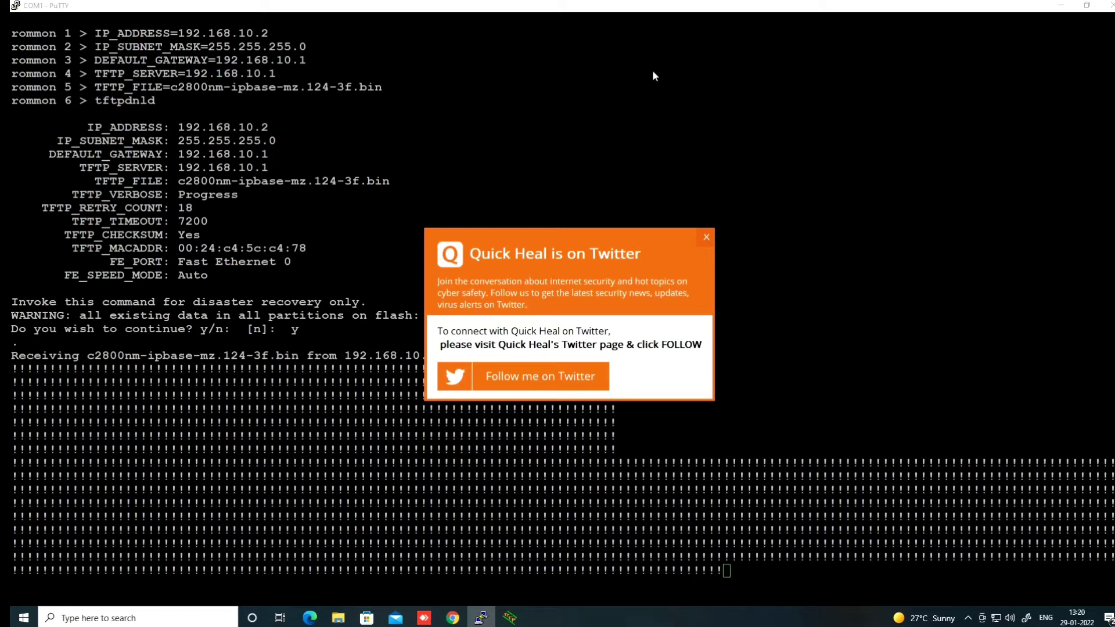
pyautogui.click(705, 236)
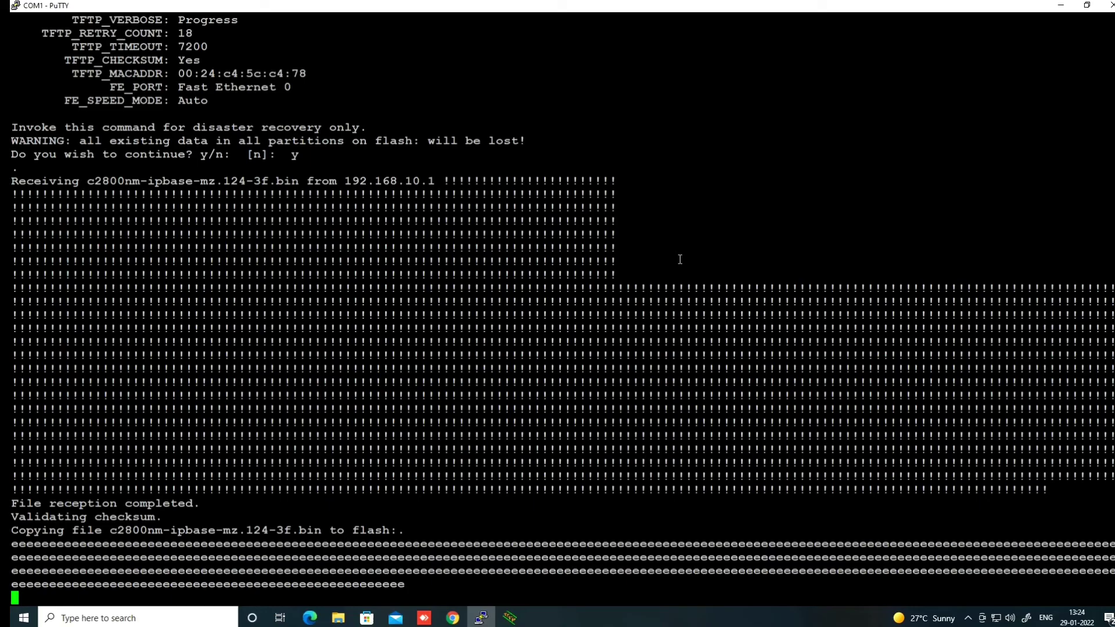
# Step: Restart the router with the reset command at the ROMMON prompt
pyautogui.press('Return')
pyautogui.press('Return')
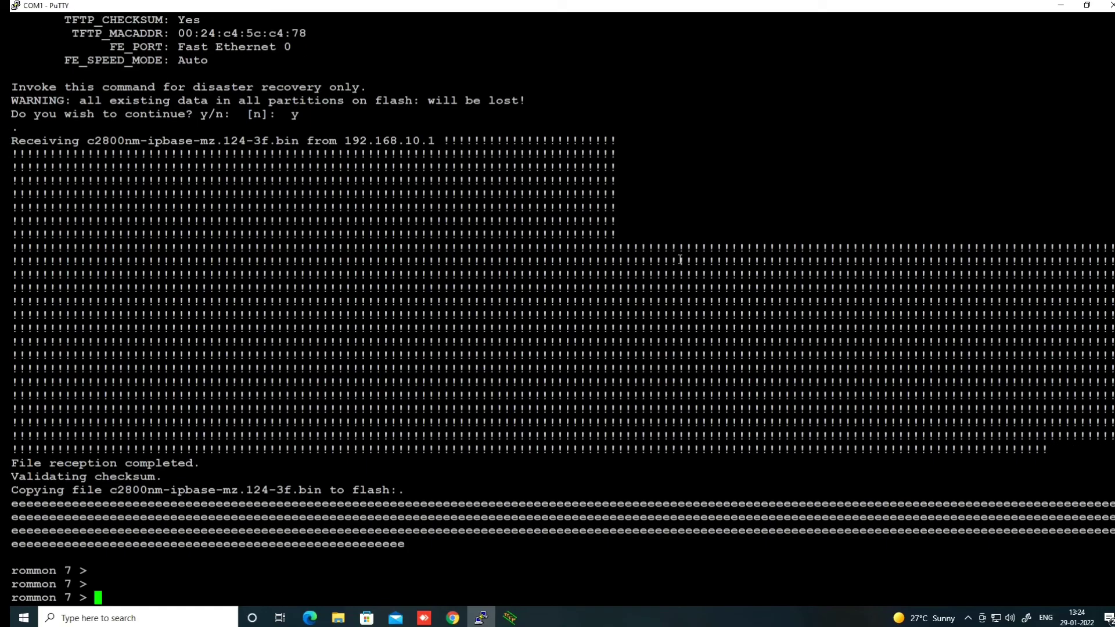
pyautogui.write('reset')
pyautogui.press('Return')
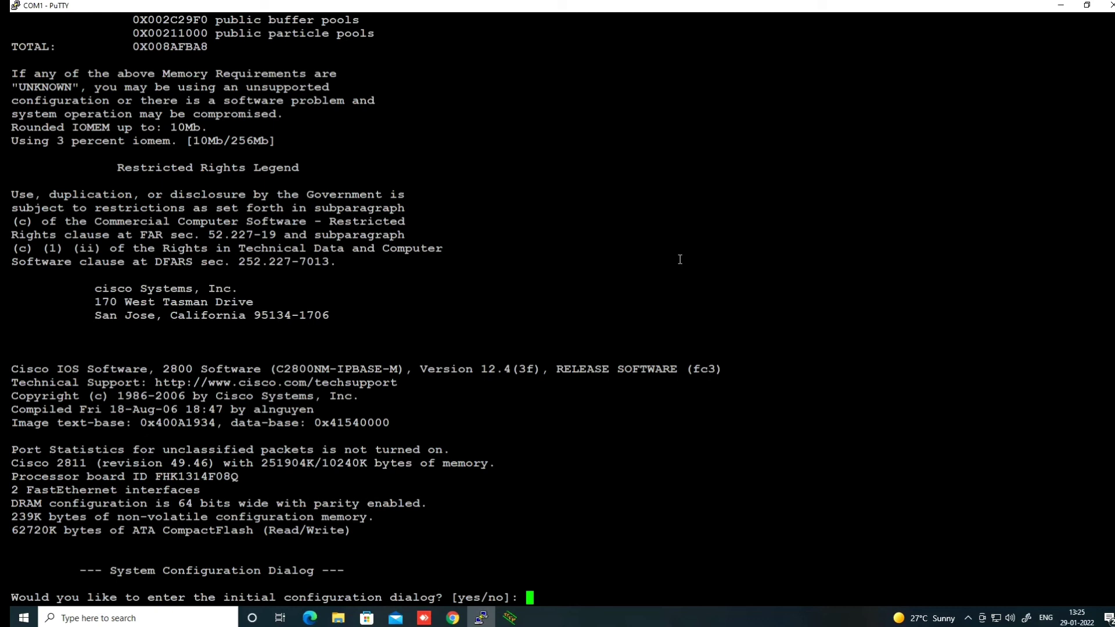
# Step: Decline the initial configuration dialog with no and bring up the router's user prompt
pyautogui.write('no')
pyautogui.press('Return')
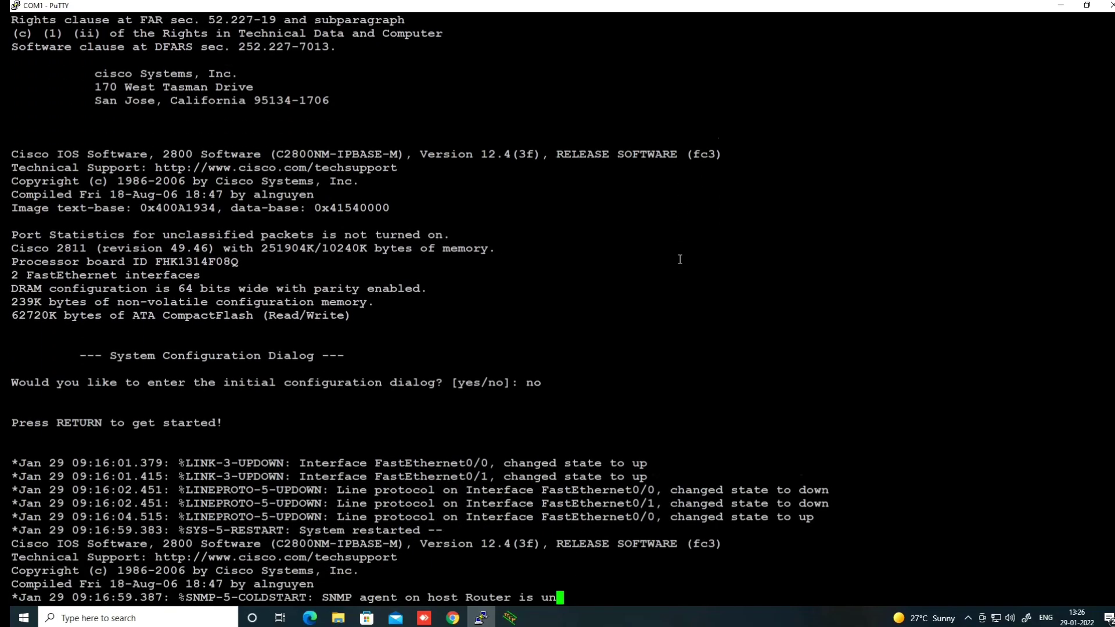
pyautogui.press('Return')
pyautogui.press('Return')
pyautogui.press('Return')
pyautogui.press('Return')
pyautogui.press('Return')
pyautogui.press('Return')
pyautogui.press('Return')
pyautogui.press('Return')
pyautogui.press('Return')
pyautogui.press('Return')
pyautogui.press('Return')
# Step: Enter privileged EXEC mode on the router with the enable command
pyautogui.write('en')
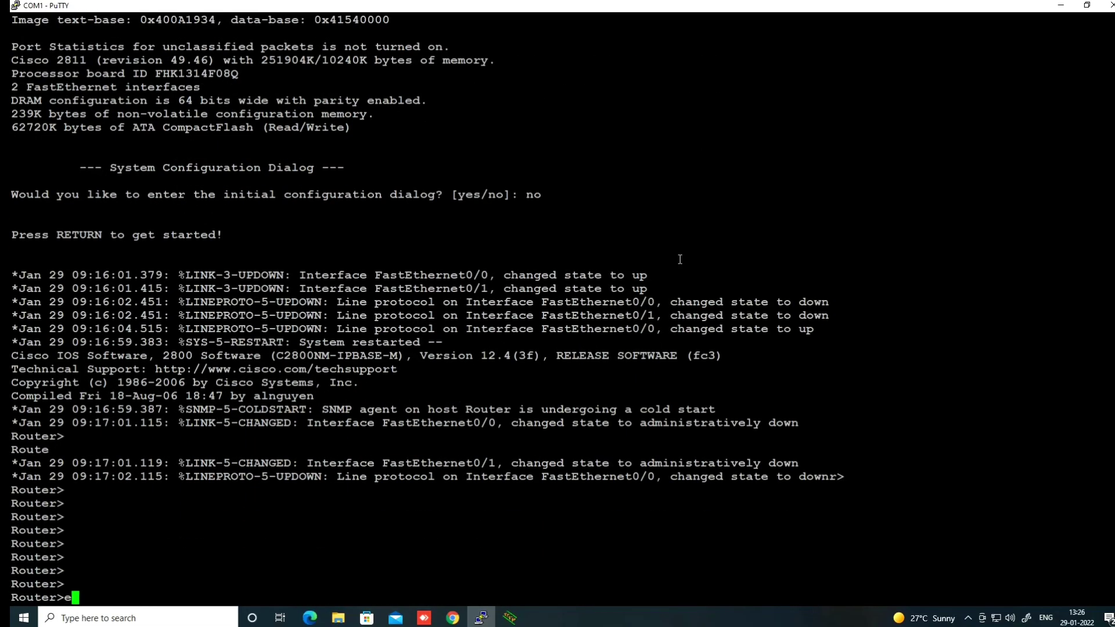
pyautogui.press('Tab')
pyautogui.press('Return')
pyautogui.press('Return')
pyautogui.press('Return')
pyautogui.press('Return')
pyautogui.press('Return')
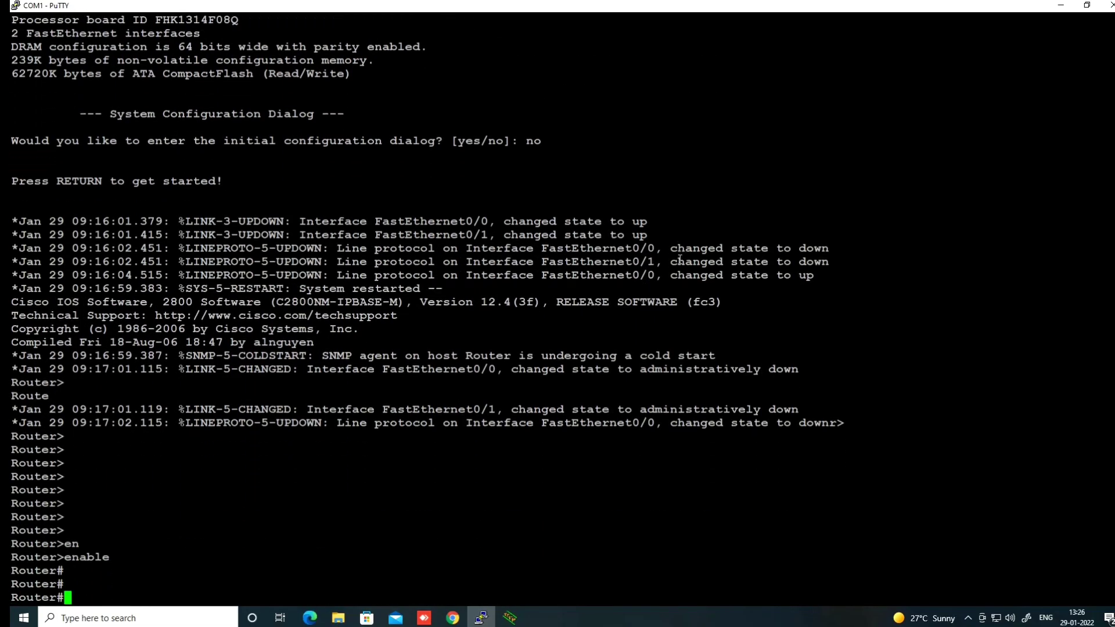
# Step: List the router's flash contents with show flash: and examine the IOS image file name in the listing
pyautogui.write('sh')
pyautogui.press('Tab')
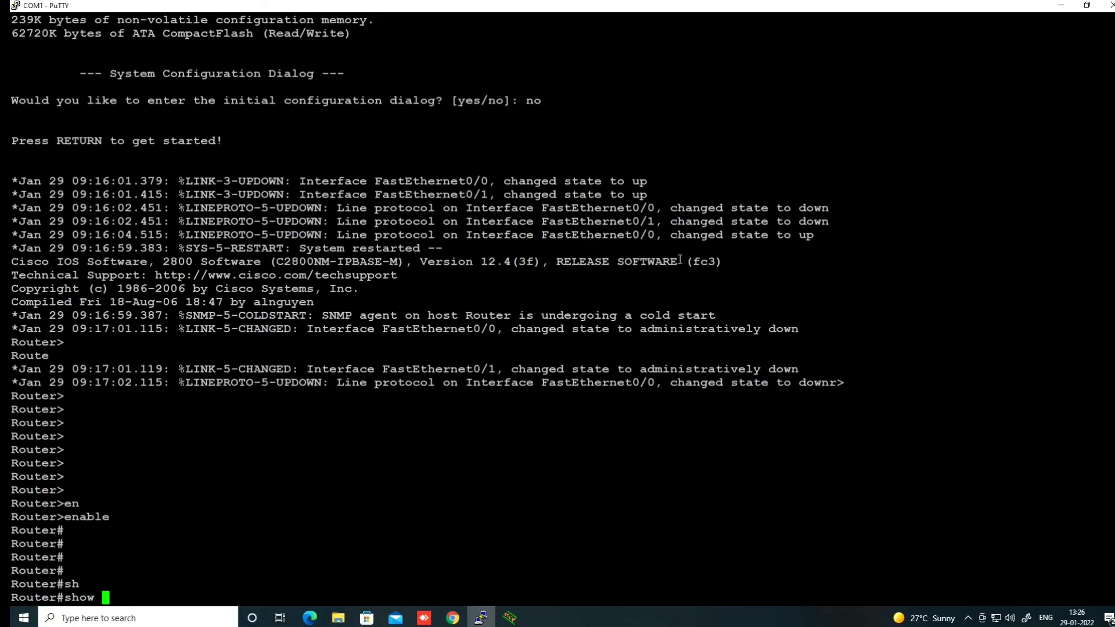
pyautogui.write('fls')
pyautogui.press('BackSpace')
pyautogui.write('a')
pyautogui.press('Tab')
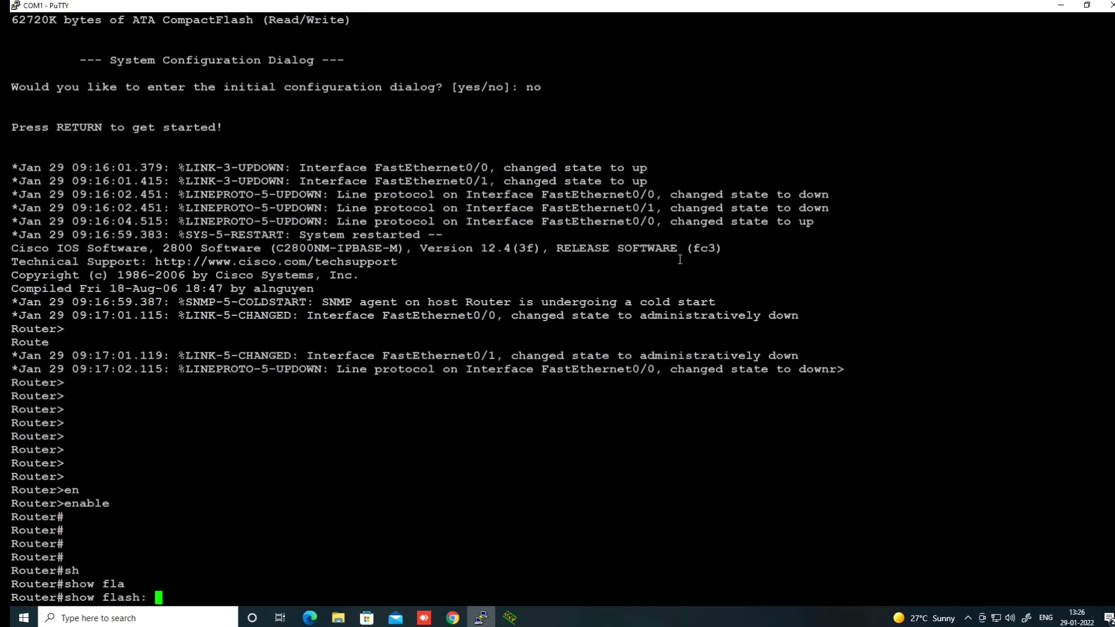
pyautogui.press('Return')
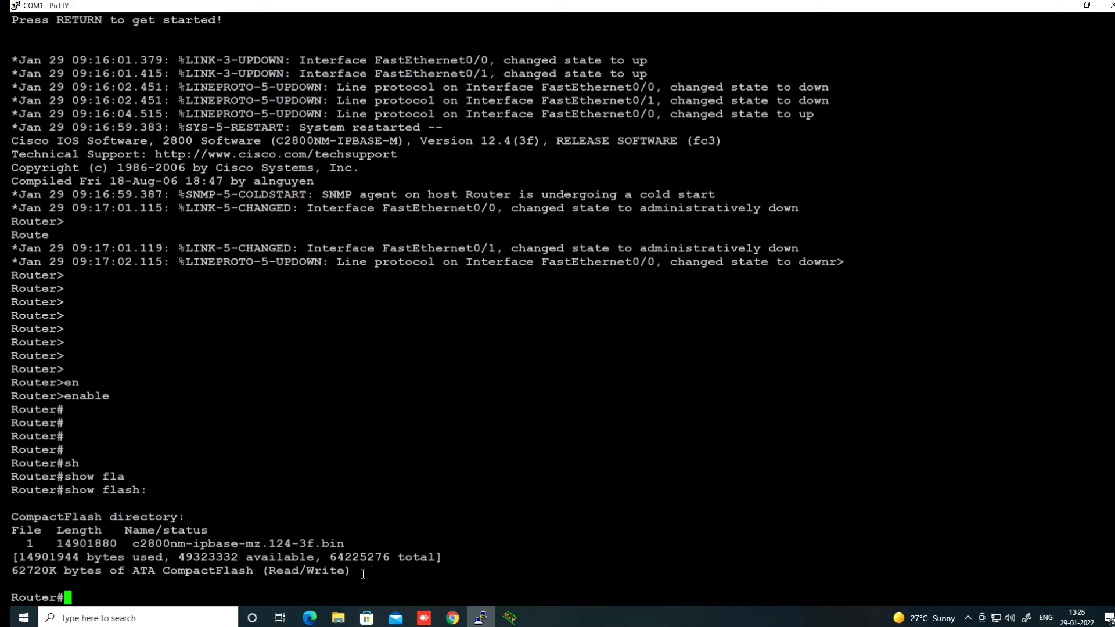
pyautogui.moveTo(136, 548); pyautogui.dragTo(343, 545)
pyautogui.click(355, 537)
pyautogui.press('Return')
pyautogui.press('Return')
pyautogui.press('Return')
pyautogui.press('Return')
pyautogui.press('Return')
pyautogui.press('Return')
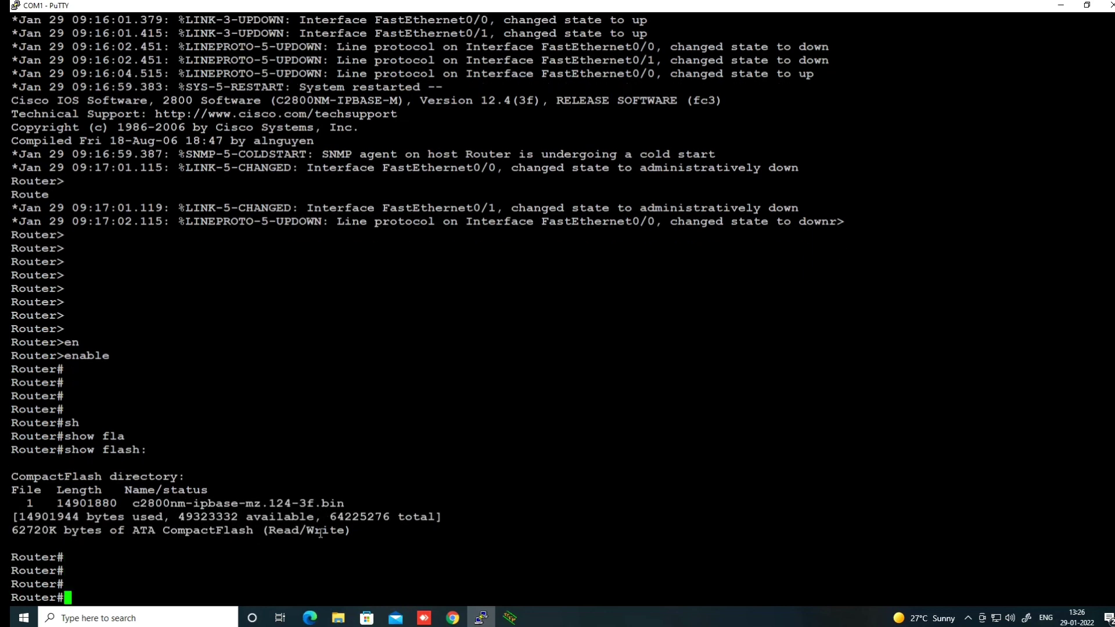
# Step: Display the router's interface summary with show ip int br
pyautogui.write('sh')
pyautogui.press('Tab')
pyautogui.write('ip')
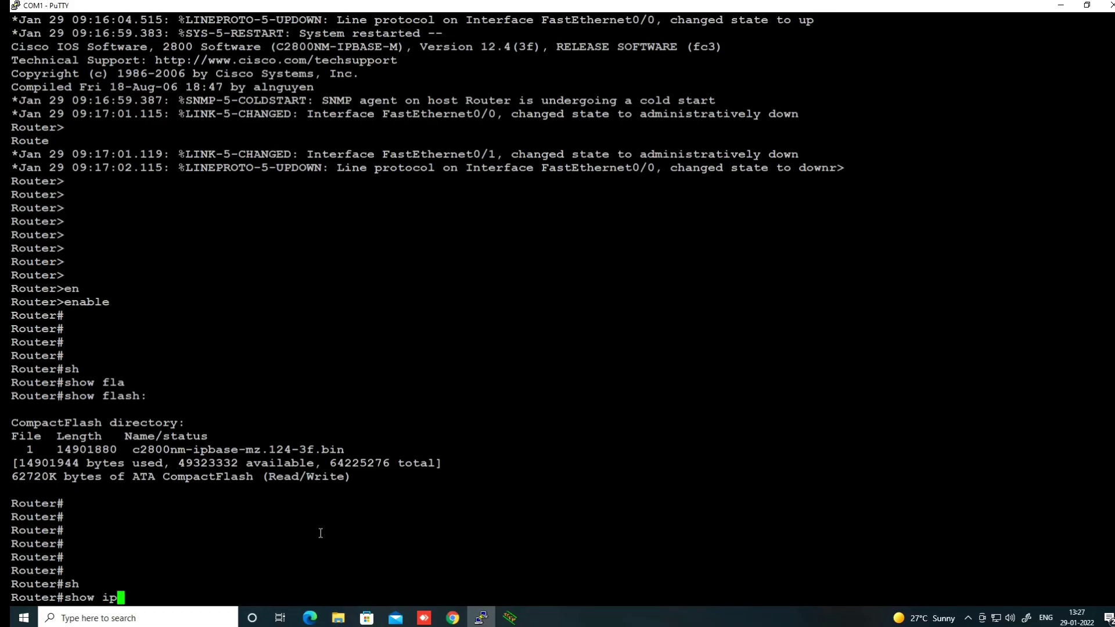
pyautogui.write(' int br')
pyautogui.press('Return')
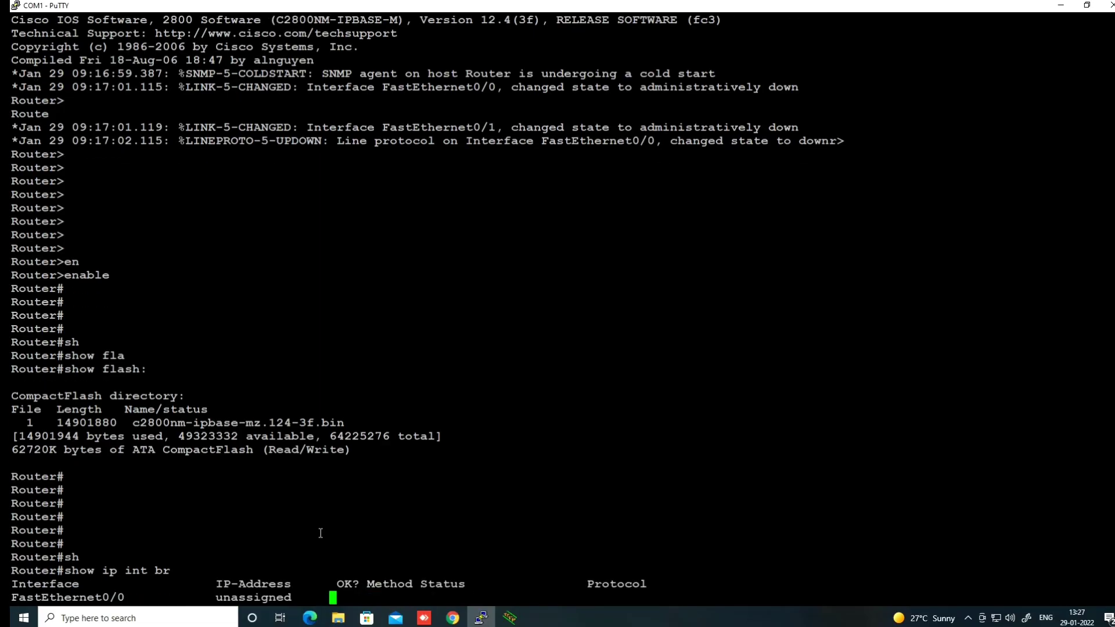
pyautogui.press('Return')
pyautogui.press('Return')
pyautogui.press('Return')
pyautogui.press('Return')
pyautogui.press('Return')
pyautogui.press('Return')
# Step: View the router's running configuration with show running-config, then quit the paged output
pyautogui.write('sh')
pyautogui.press('Tab')
pyautogui.write('ru')
pyautogui.press('Tab')
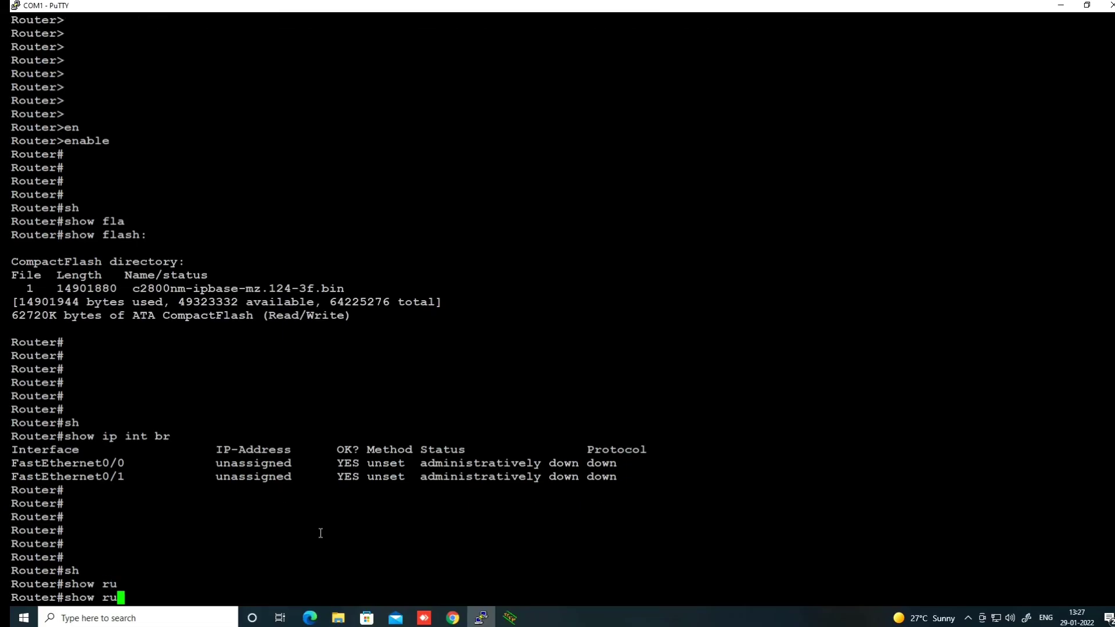
pyautogui.write('nn')
pyautogui.press('Tab')
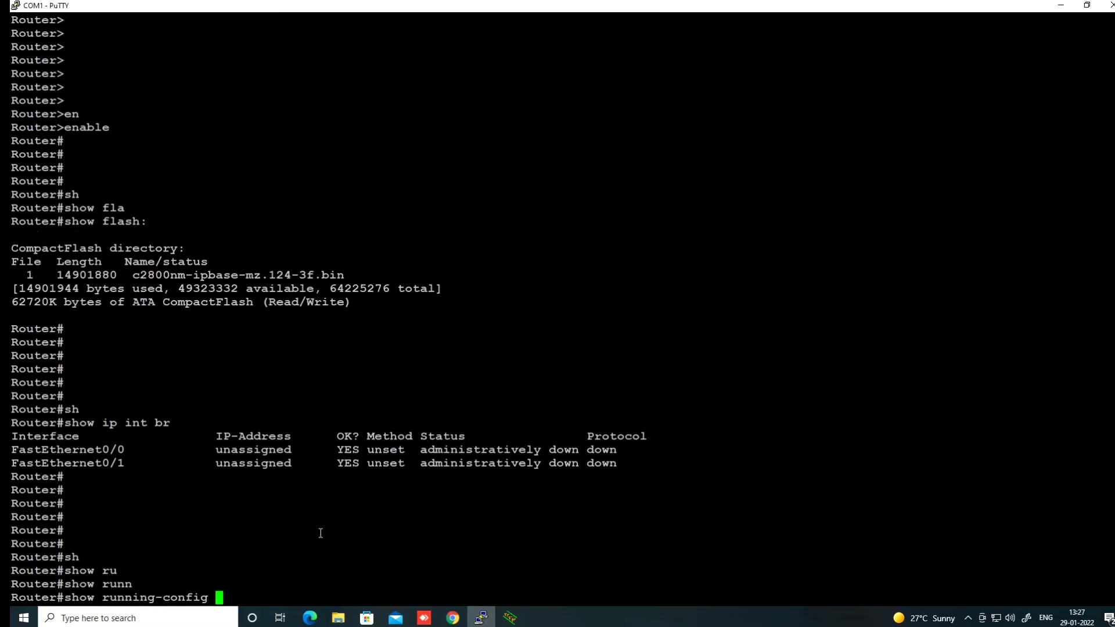
pyautogui.press('Return')
pyautogui.press('Return')
pyautogui.press('Return')
pyautogui.press('Return')
pyautogui.press('Return')
pyautogui.press('Return')
pyautogui.press('Return')
pyautogui.press('Return')
pyautogui.press('Return')
pyautogui.press('Return')
pyautogui.press('Return')
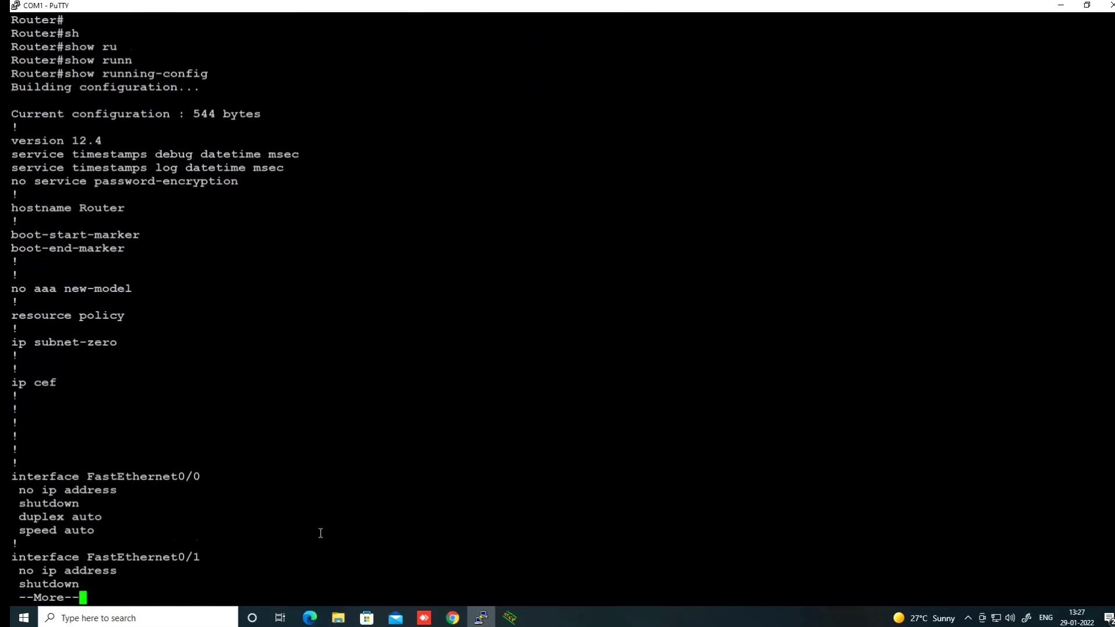
pyautogui.press('q')
pyautogui.press('Return')
pyautogui.press('Return')
pyautogui.press('Return')
pyautogui.press('Return')
pyautogui.press('Return')
# Step: Check the router's saved configuration with show startup-config
pyautogui.write('sh')
pyautogui.press('Tab')
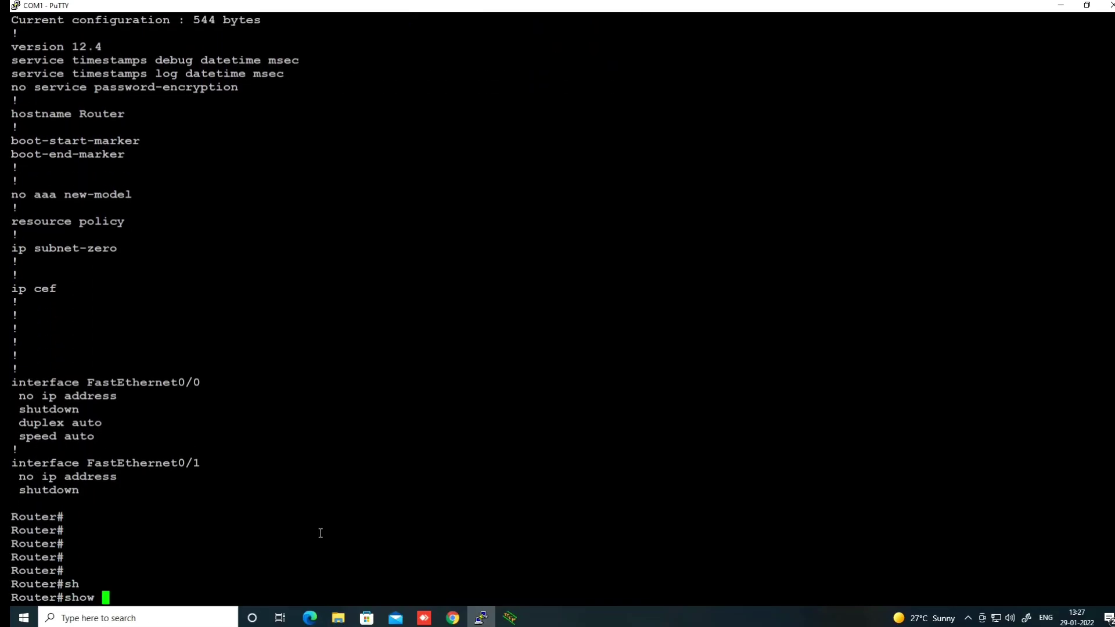
pyautogui.write('st')
pyautogui.press('Tab')
pyautogui.write('ar')
pyautogui.press('Tab')
pyautogui.press('Return')
pyautogui.press('Return')
pyautogui.press('Return')
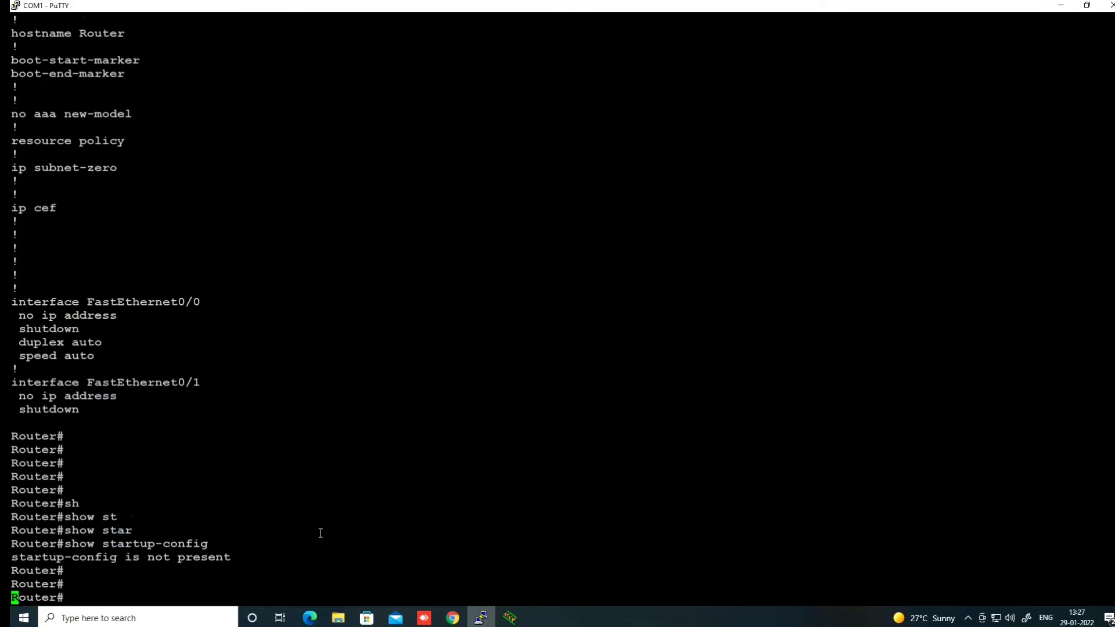
pyautogui.press('Return')
pyautogui.press('Return')
pyautogui.press('Return')
pyautogui.press('Return')
pyautogui.press('Return')
pyautogui.press('Return')
pyautogui.press('Return')
# Step: Save the router's running configuration with the write command
pyautogui.write('wr')
pyautogui.press('Tab')
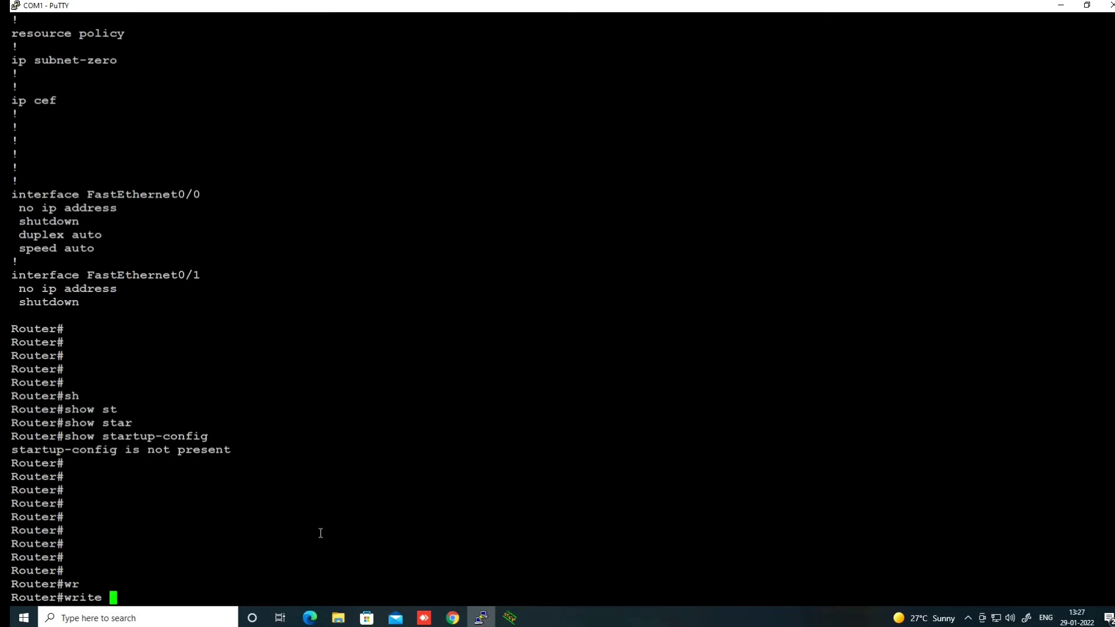
pyautogui.press('Return')
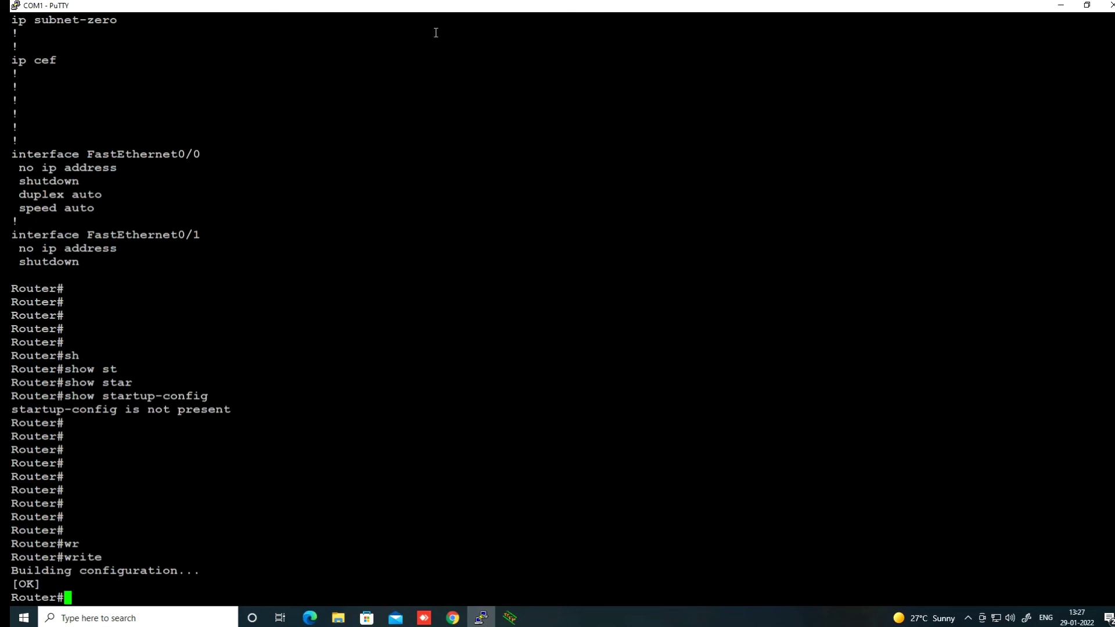
# Step: Minimize the PuTTY console, the 2811 folder window and the Tftpd64 server window
pyautogui.click(1060, 6)
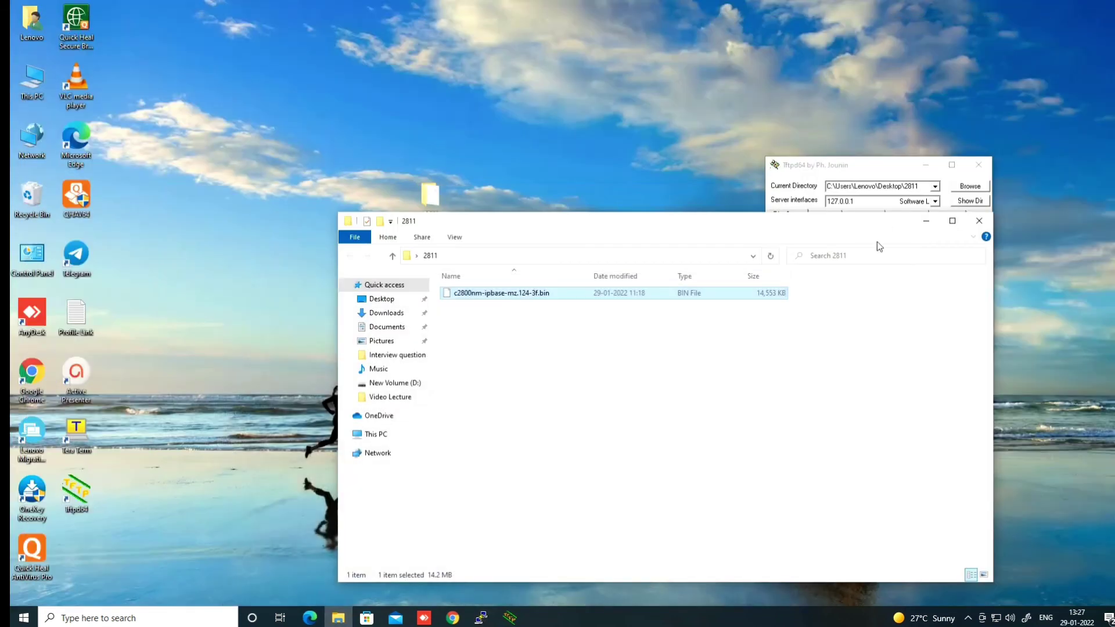
pyautogui.click(926, 221)
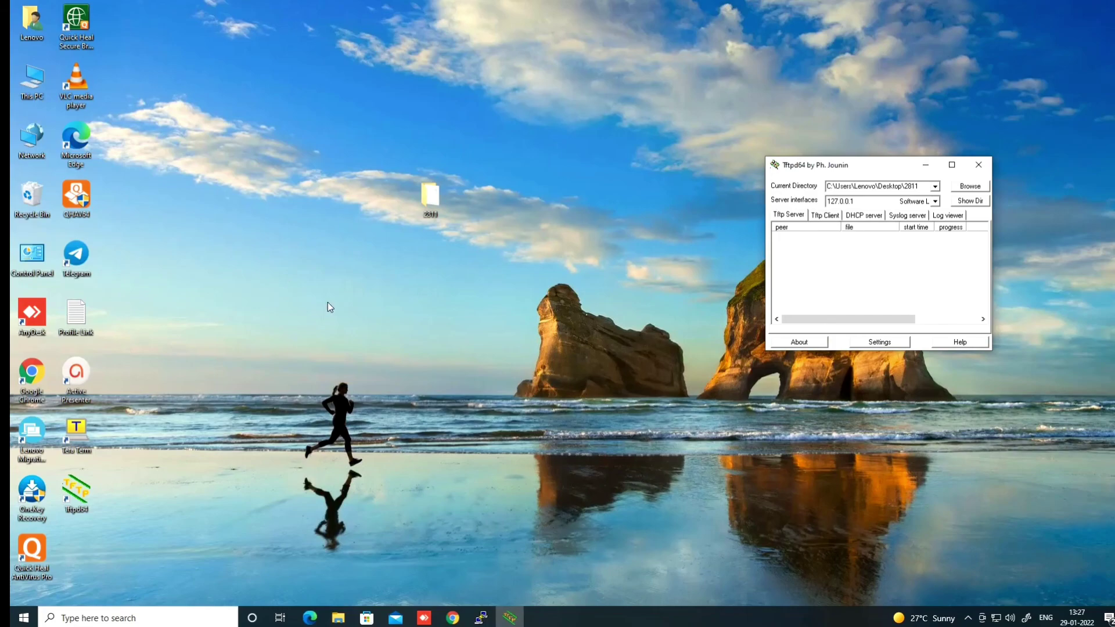
pyautogui.click(926, 165)
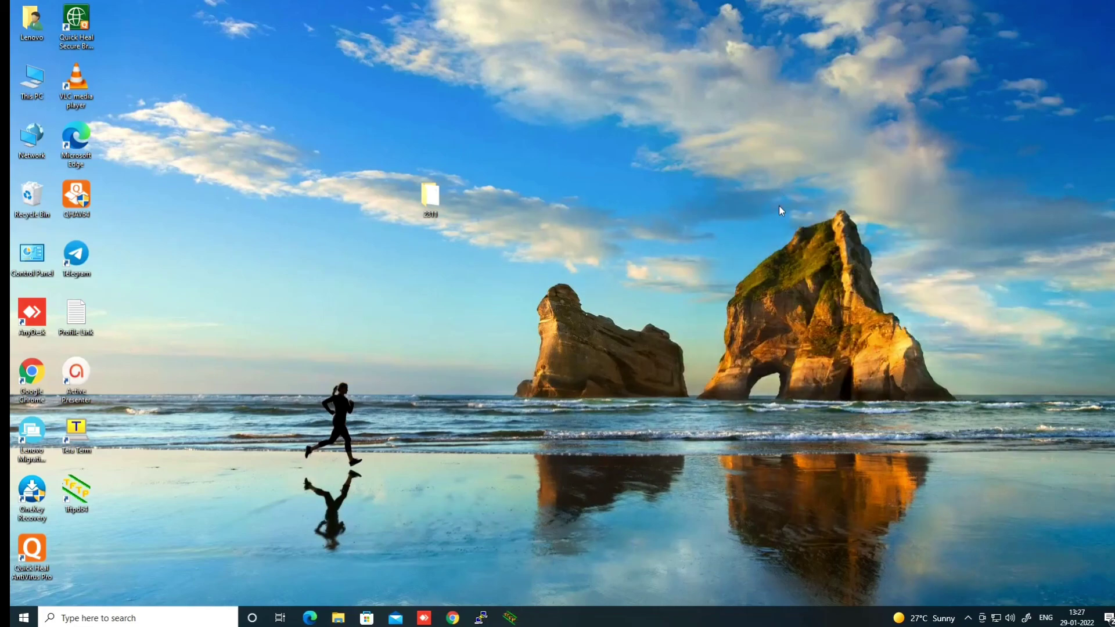